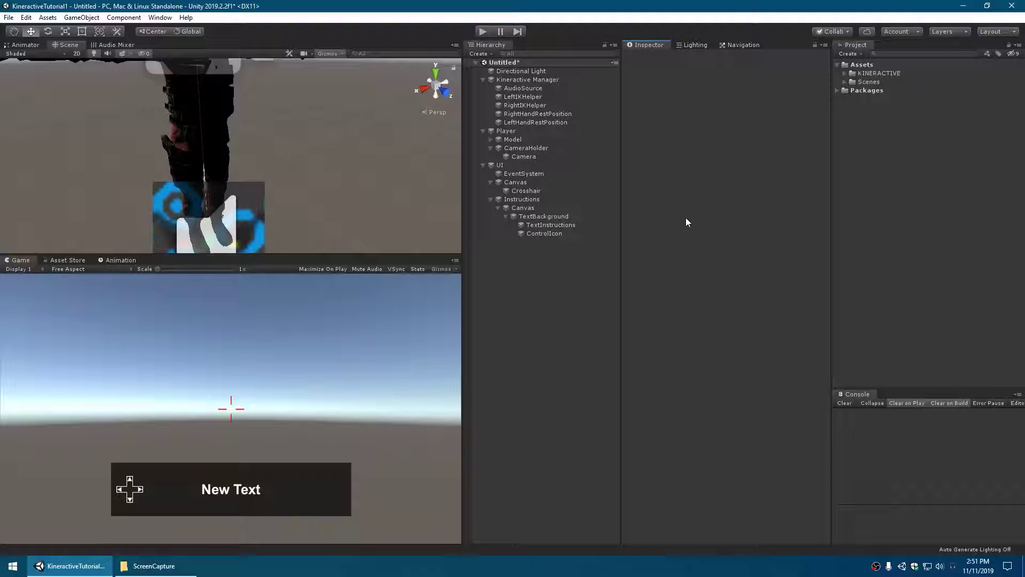
Step: Start a new scene, discarding the unsaved changes of the current untitled scene
{"action": "left_click", "coordinate": [9, 18]}
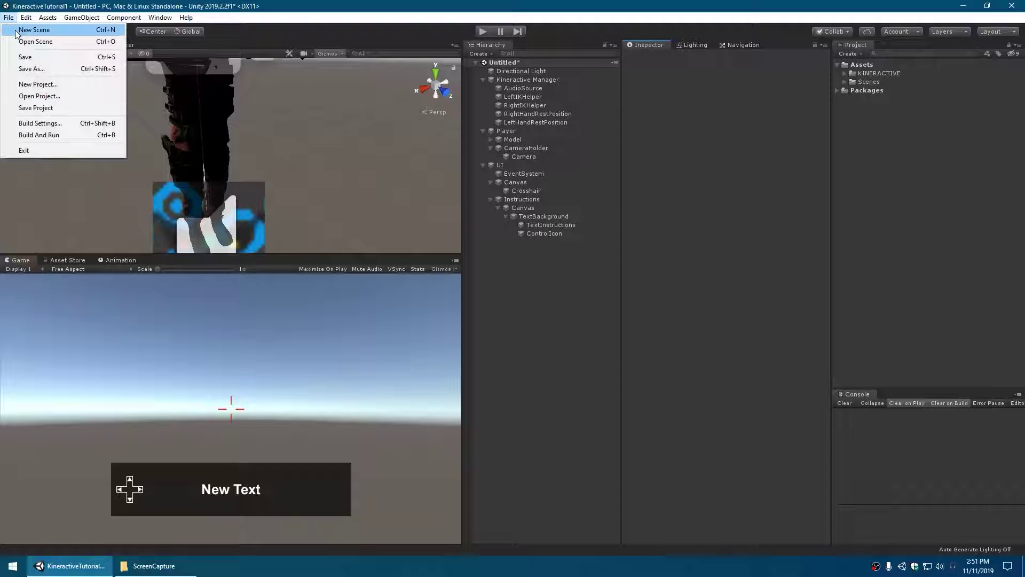
{"action": "left_click", "coordinate": [17, 32]}
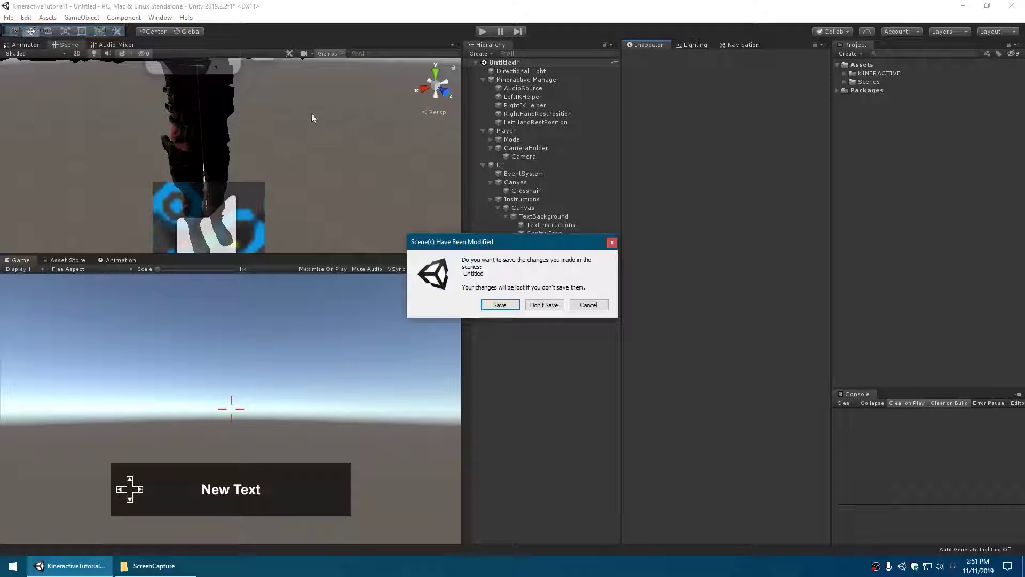
{"action": "left_click", "coordinate": [544, 305]}
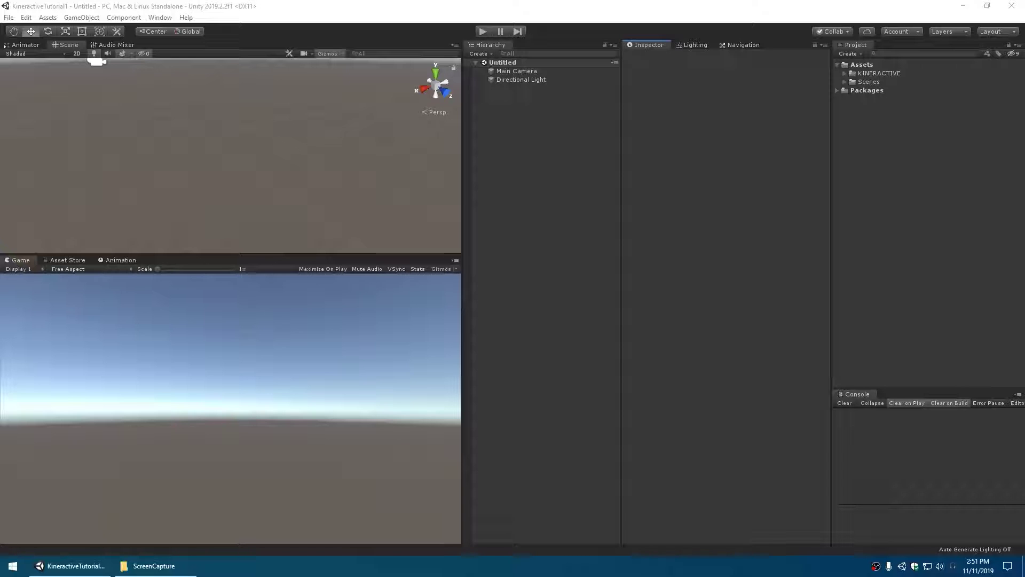
{"action": "left_click", "coordinate": [758, 78]}
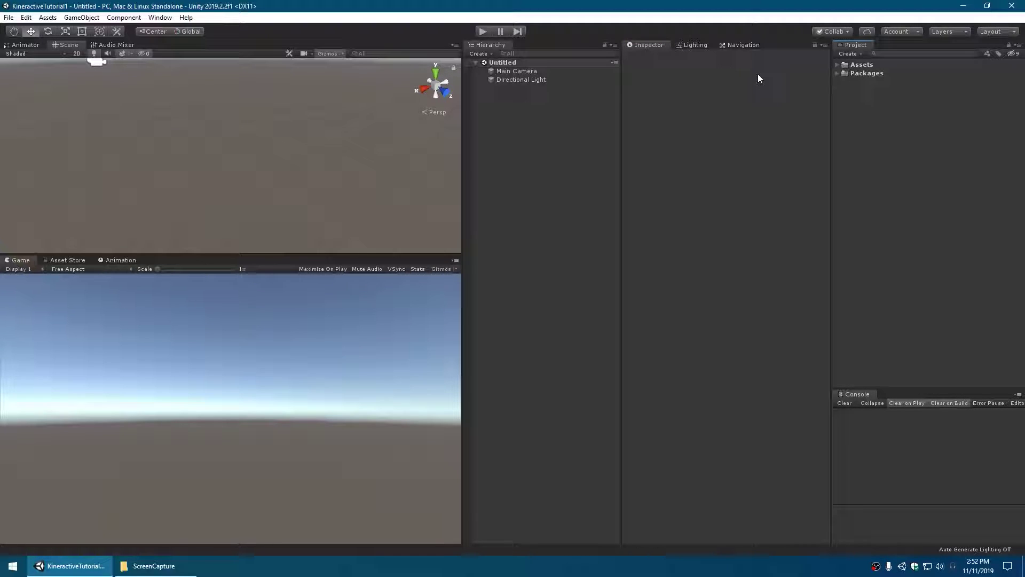
Step: Expand the project assets down to the KINERACTIVE Scripts folder and its Prerequisite subfolder to list the scripts inside
{"action": "left_click", "coordinate": [836, 64]}
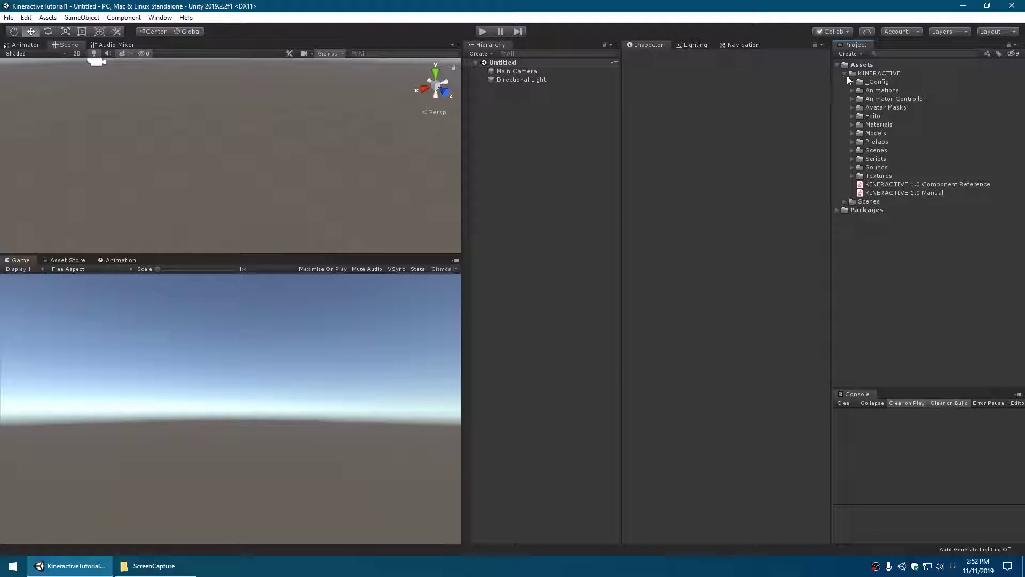
{"action": "left_click", "coordinate": [845, 75]}
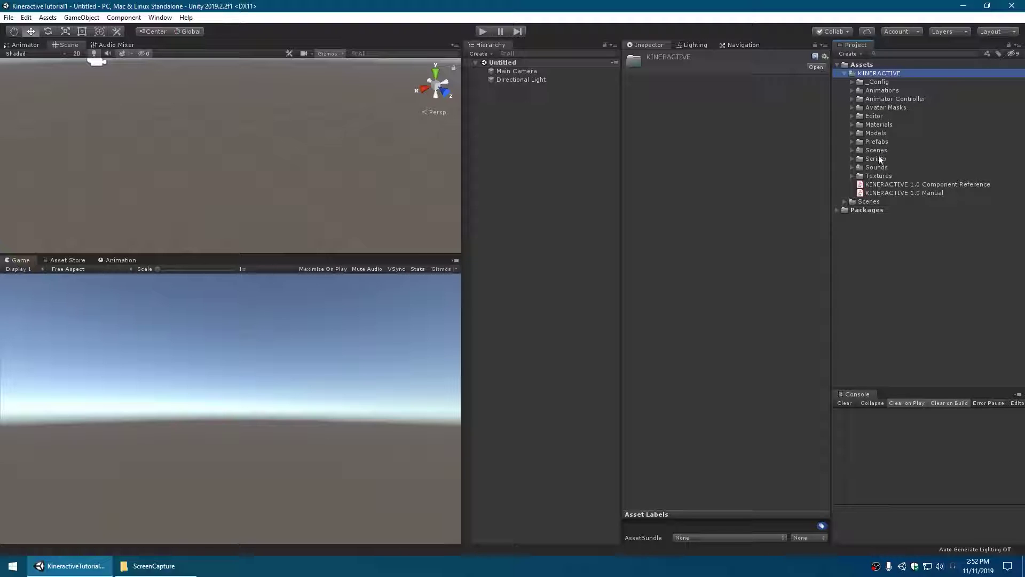
{"action": "left_click", "coordinate": [851, 159]}
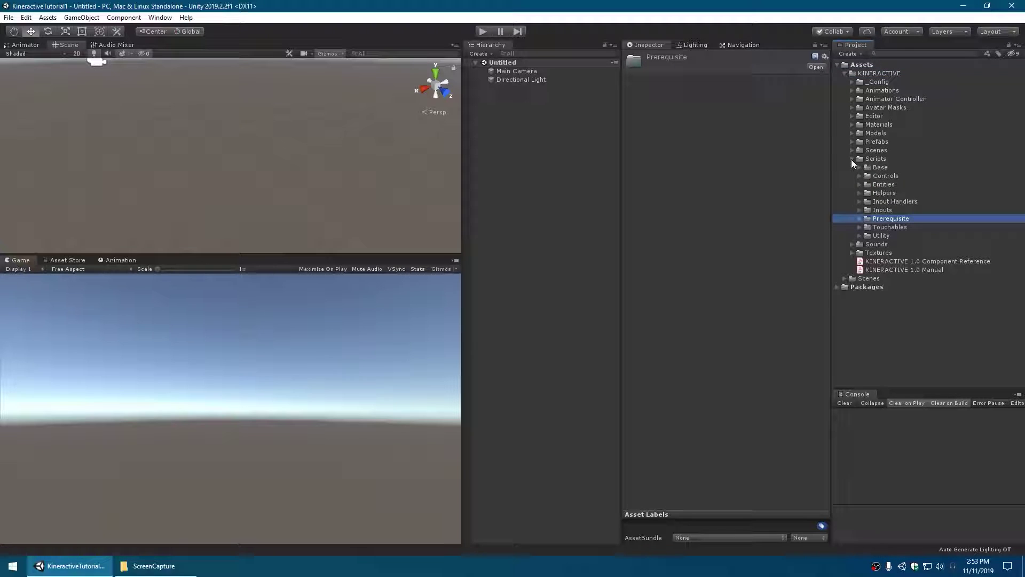
{"action": "left_click", "coordinate": [859, 219]}
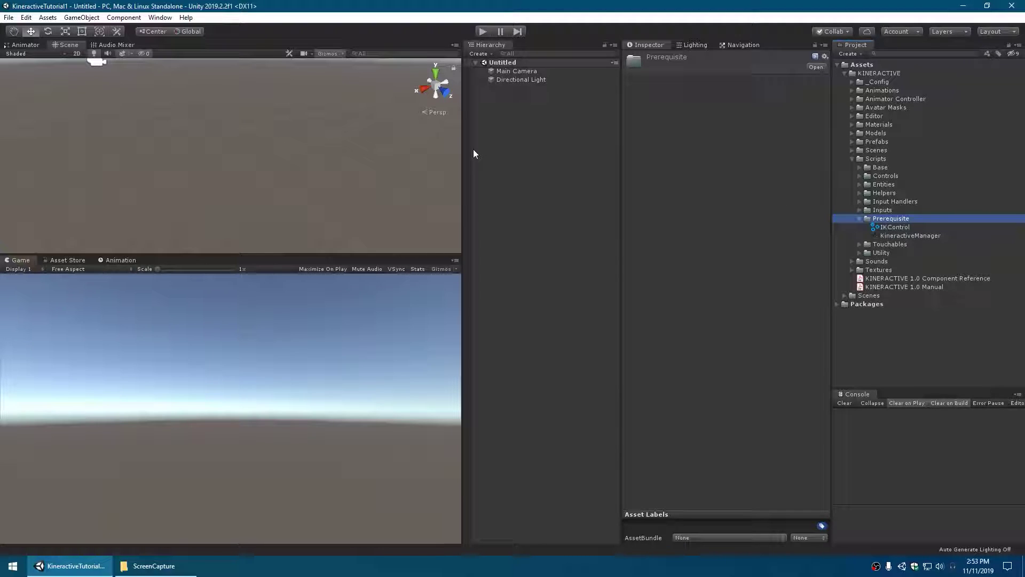
Step: Create an empty root object named Kineractive Manager and attach the KineractiveManager script from the Prerequisite folder to it
{"action": "right_click", "coordinate": [492, 142]}
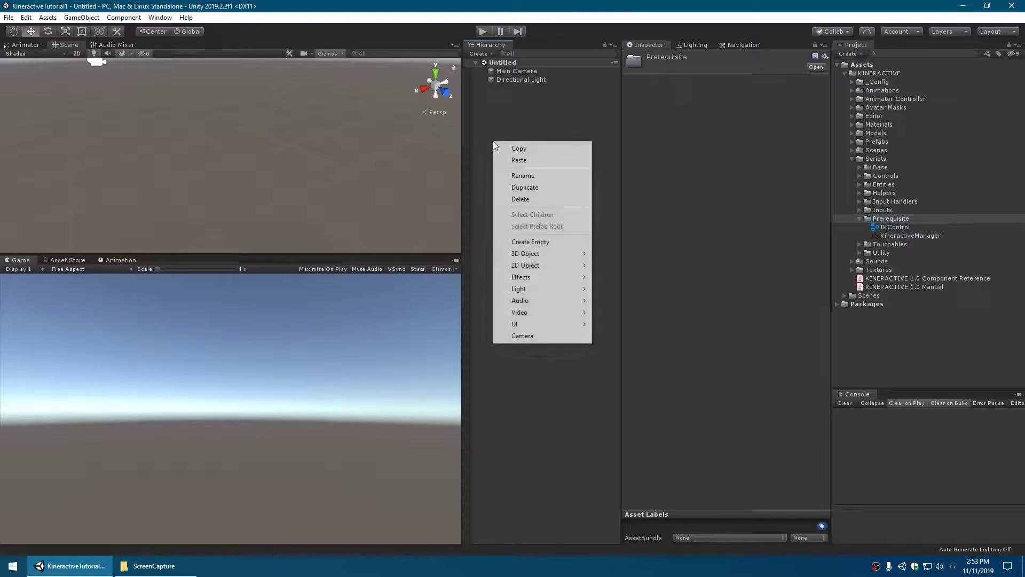
{"action": "left_click", "coordinate": [555, 241]}
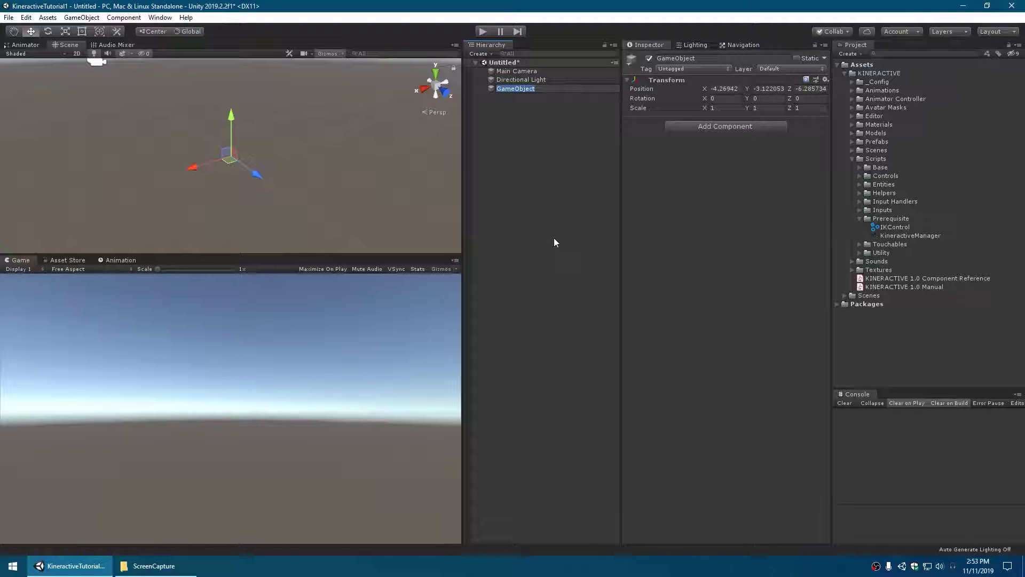
{"action": "type", "text": "Kineractive Manager"}
{"action": "key", "text": "Return"}
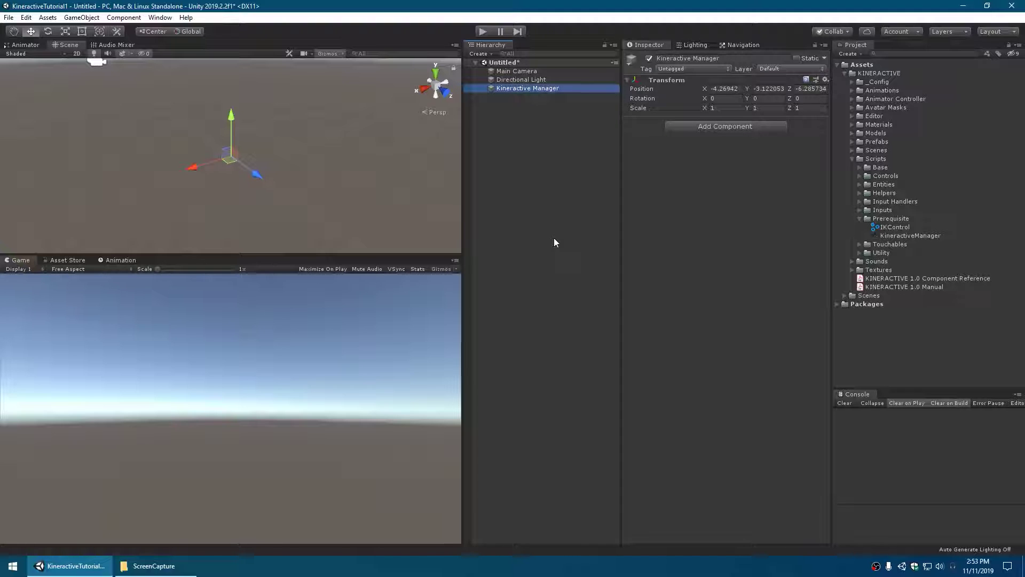
{"action": "left_click_drag", "start_coordinate": [930, 238], "coordinate": [746, 219]}
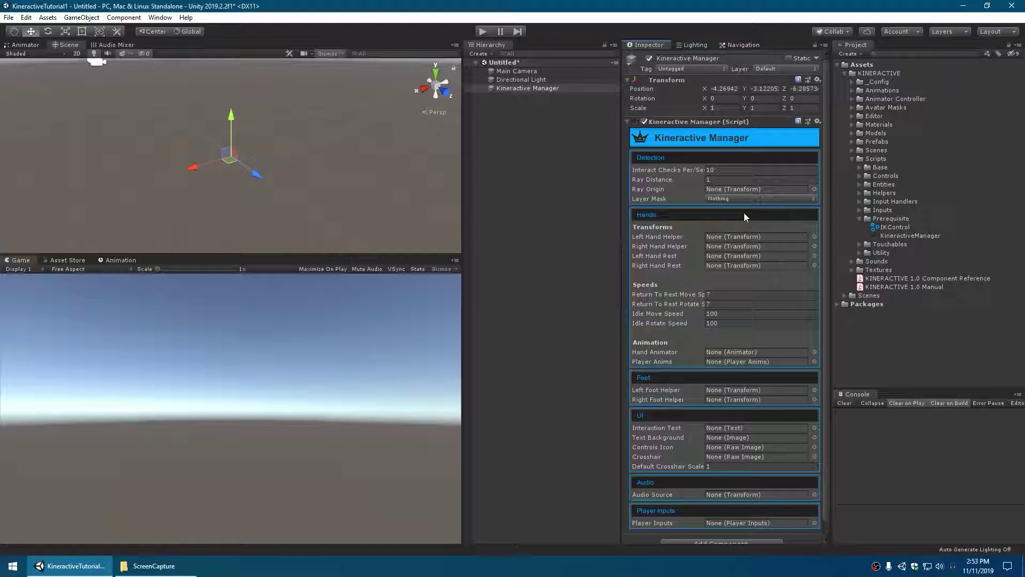
{"action": "scroll", "coordinate": [744, 212], "scroll_direction": "down", "scroll_amount": 1}
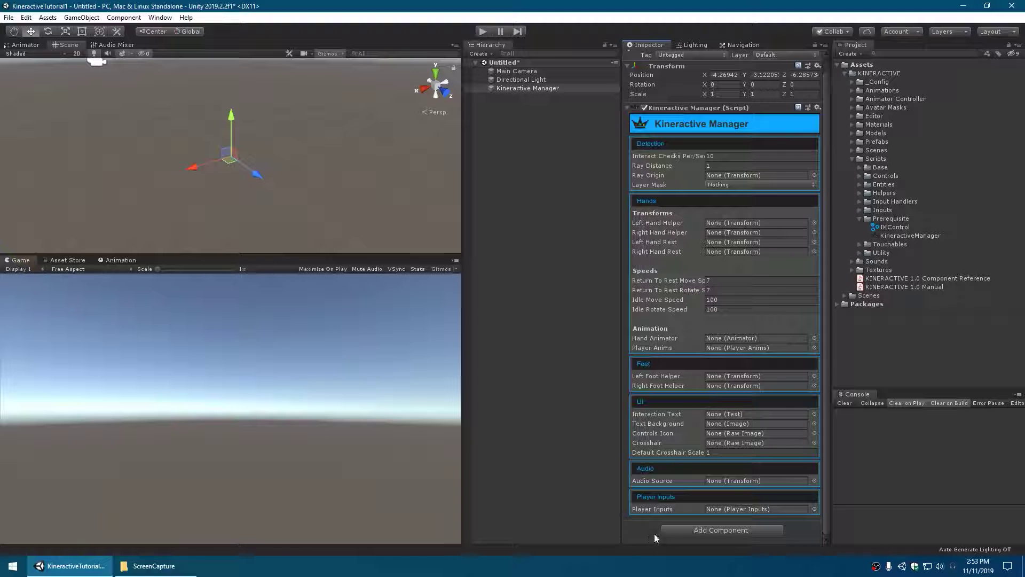
{"action": "left_click", "coordinate": [689, 532]}
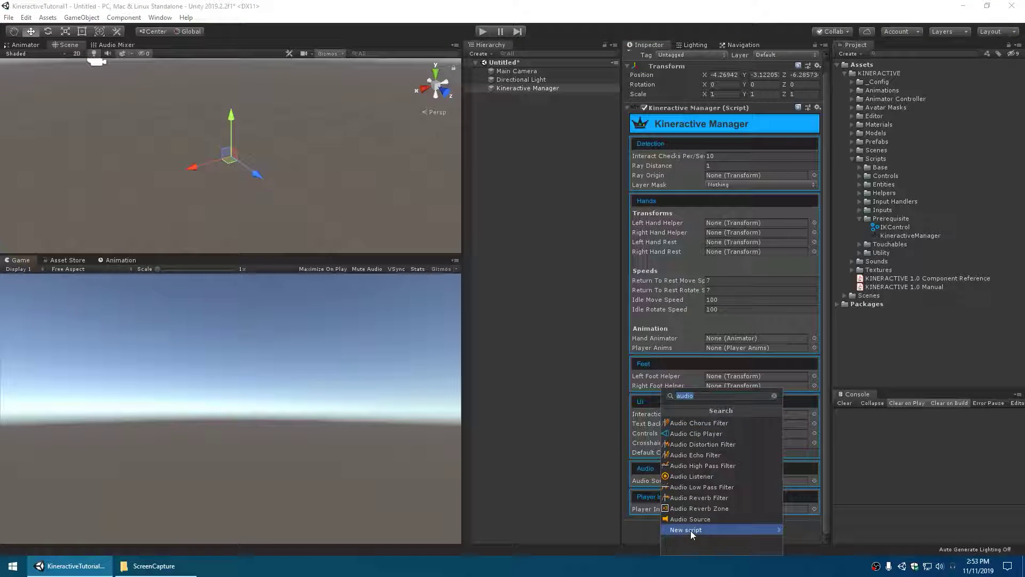
{"action": "left_click", "coordinate": [774, 395]}
{"action": "left_click", "coordinate": [699, 465]}
{"action": "left_click", "coordinate": [699, 466]}
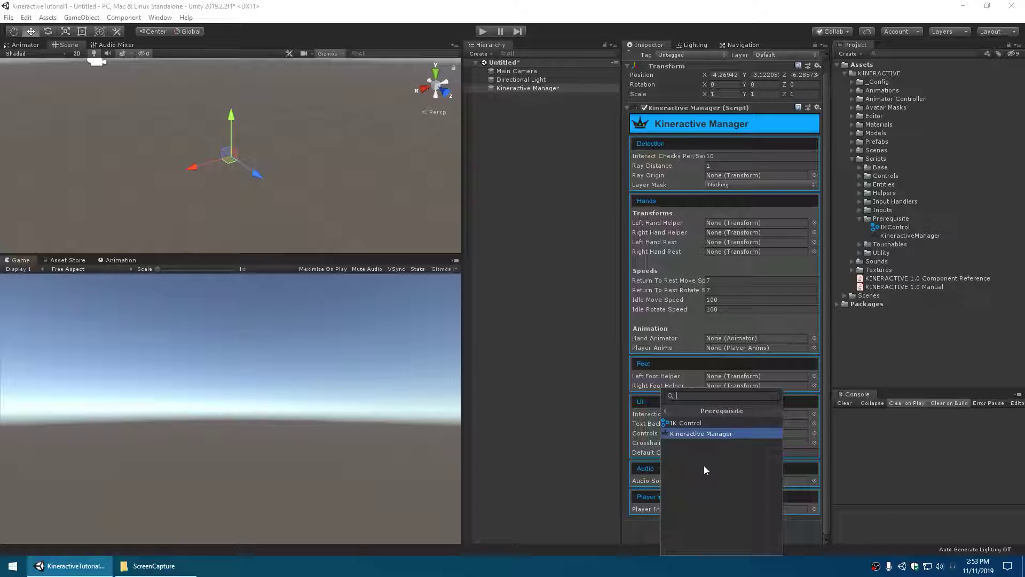
{"action": "left_click", "coordinate": [809, 536]}
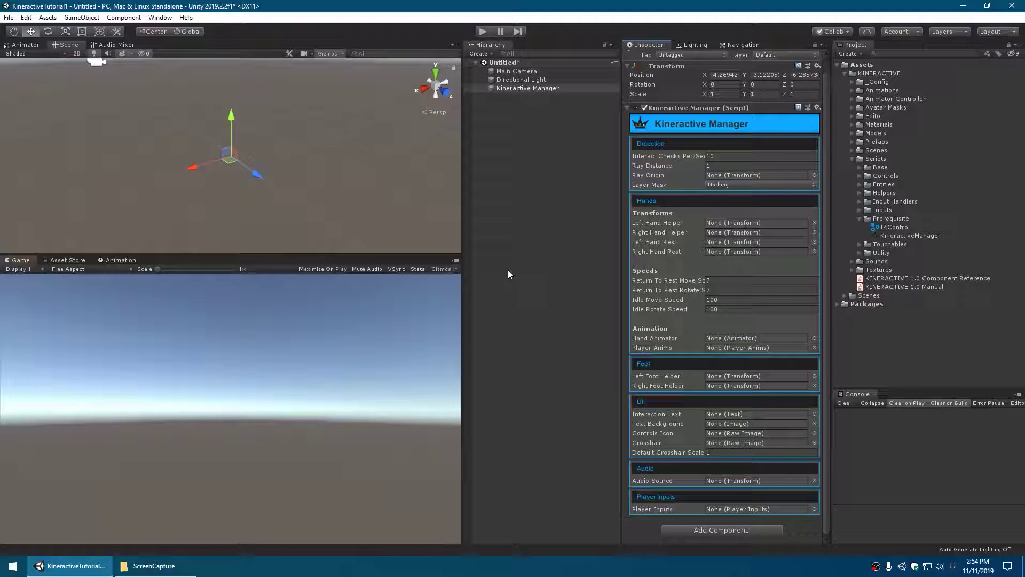
Step: Create an empty object named Player at the root of the scene
{"action": "left_click", "coordinate": [531, 123]}
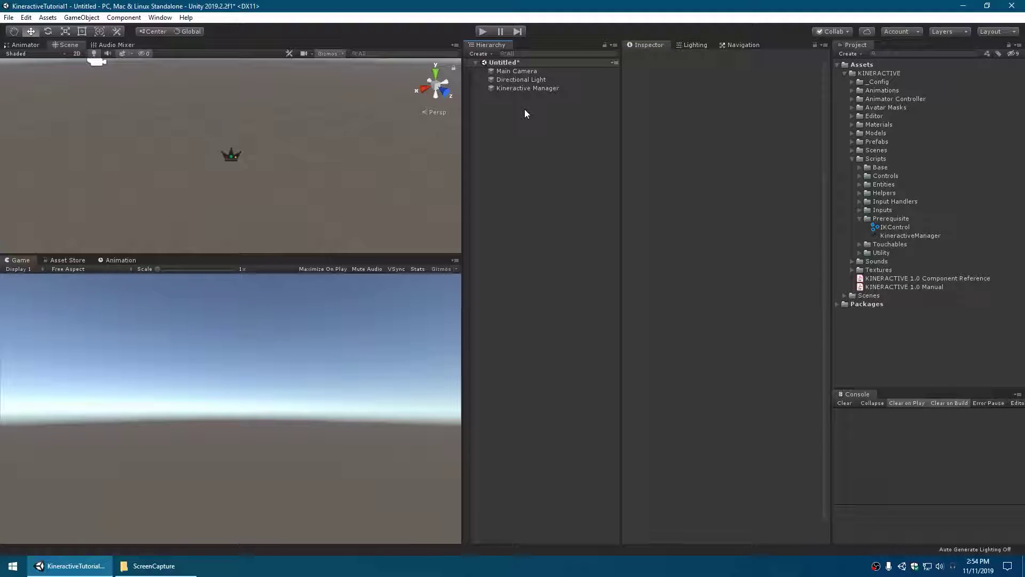
{"action": "right_click", "coordinate": [514, 127]}
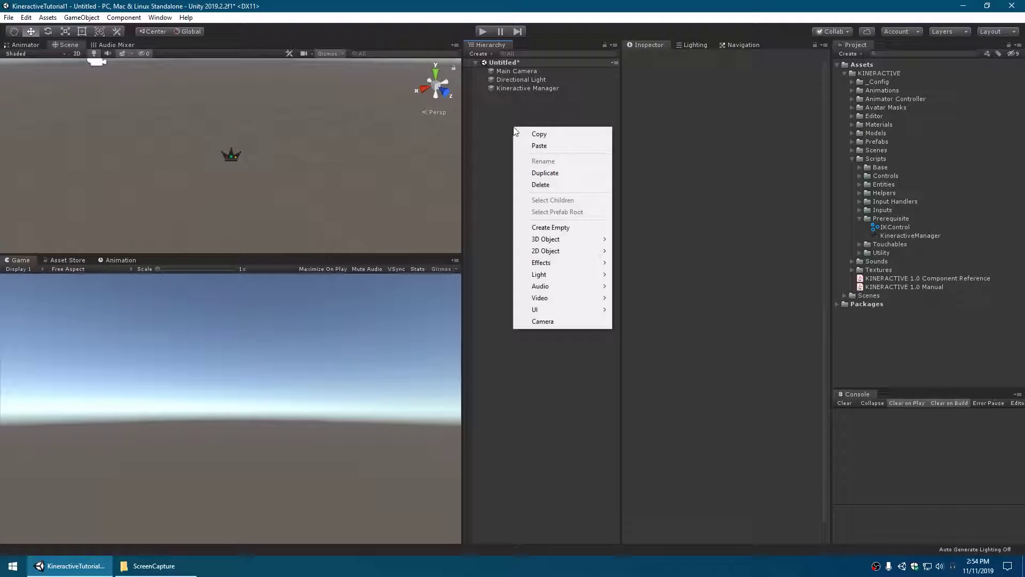
{"action": "left_click", "coordinate": [562, 228]}
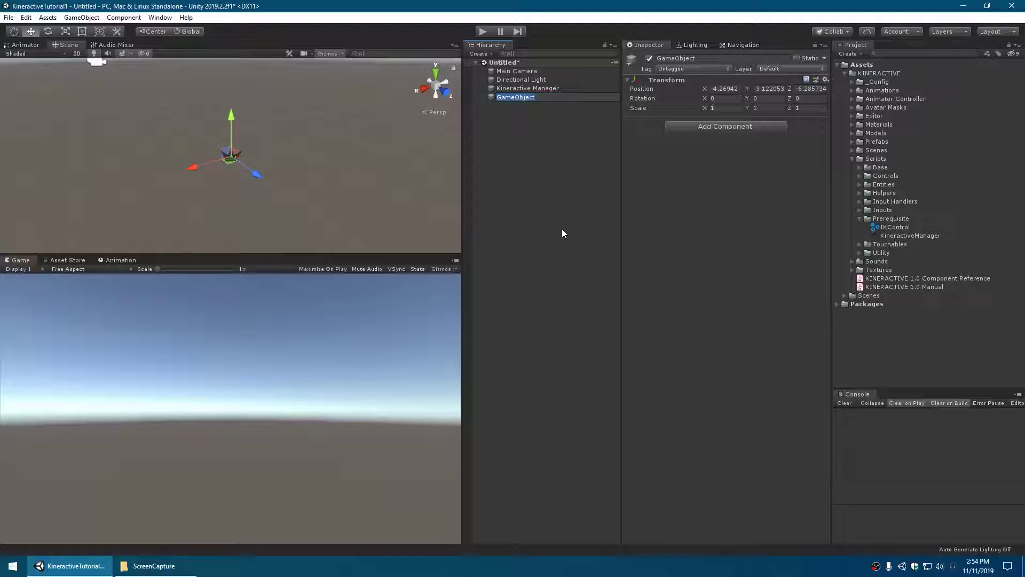
{"action": "type", "text": "Player"}
{"action": "key", "text": "Return"}
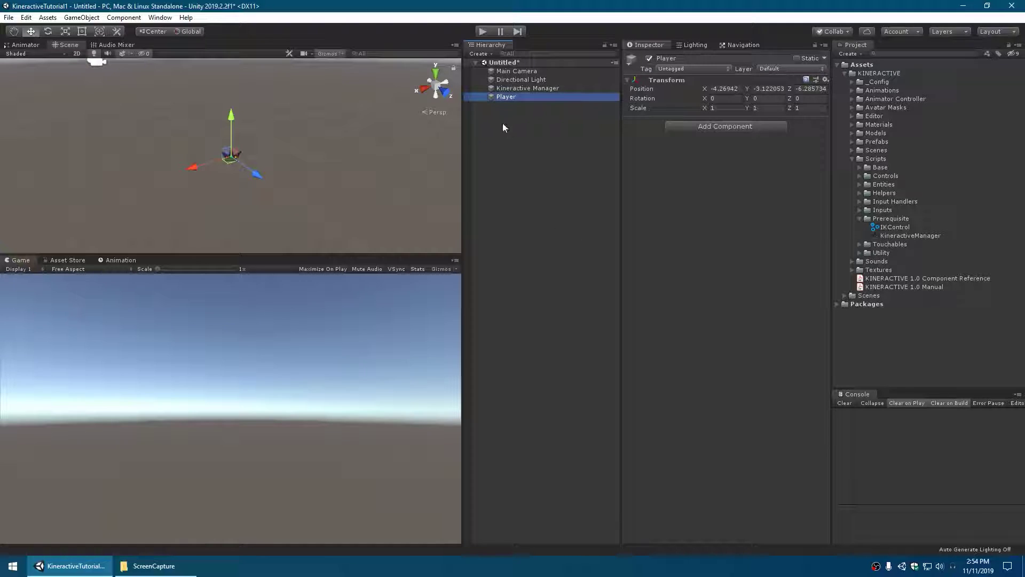
Step: Create an empty child object named Model under Player
{"action": "right_click", "coordinate": [511, 96]}
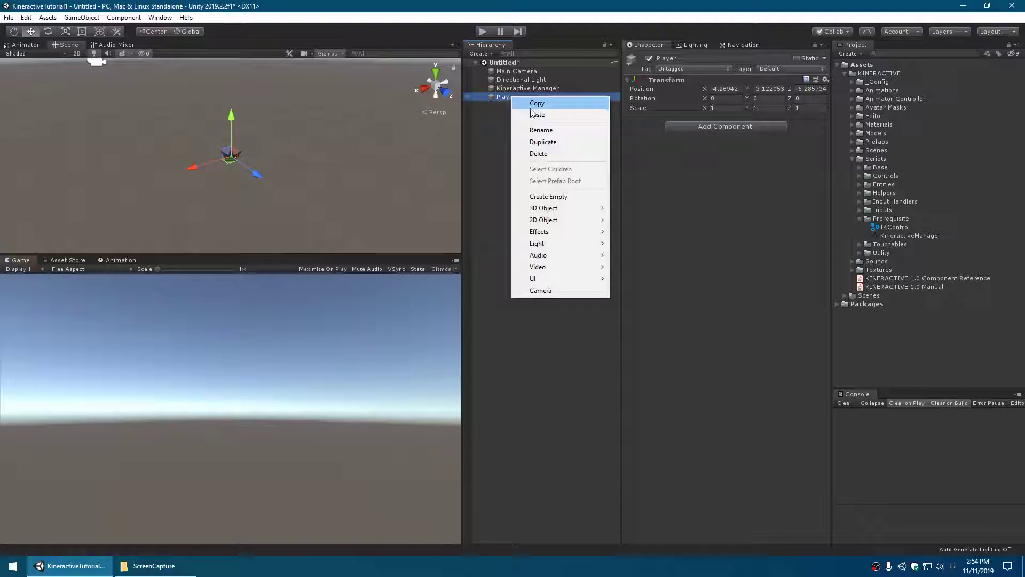
{"action": "left_click", "coordinate": [549, 197]}
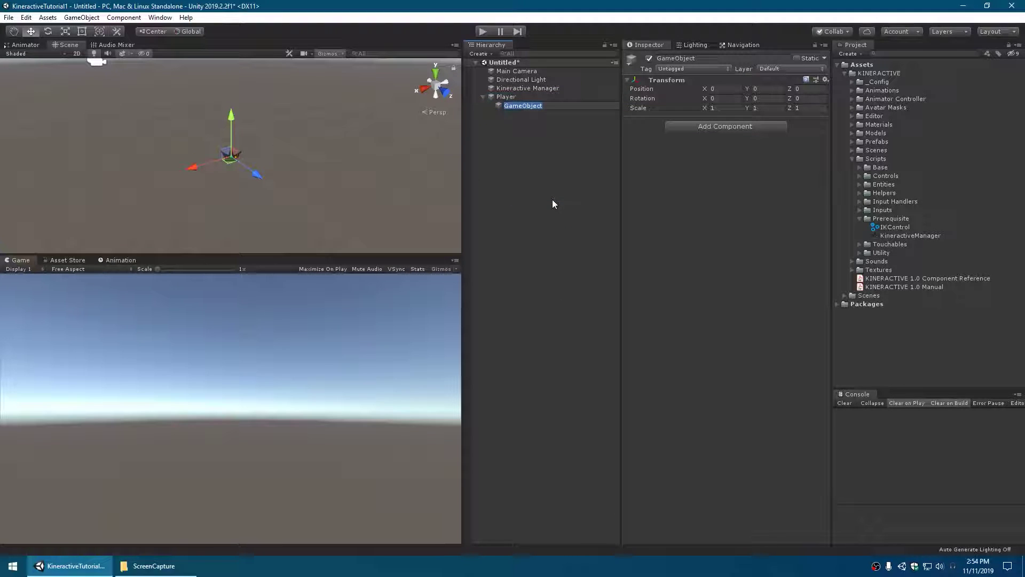
{"action": "type", "text": "Model"}
{"action": "key", "text": "Return"}
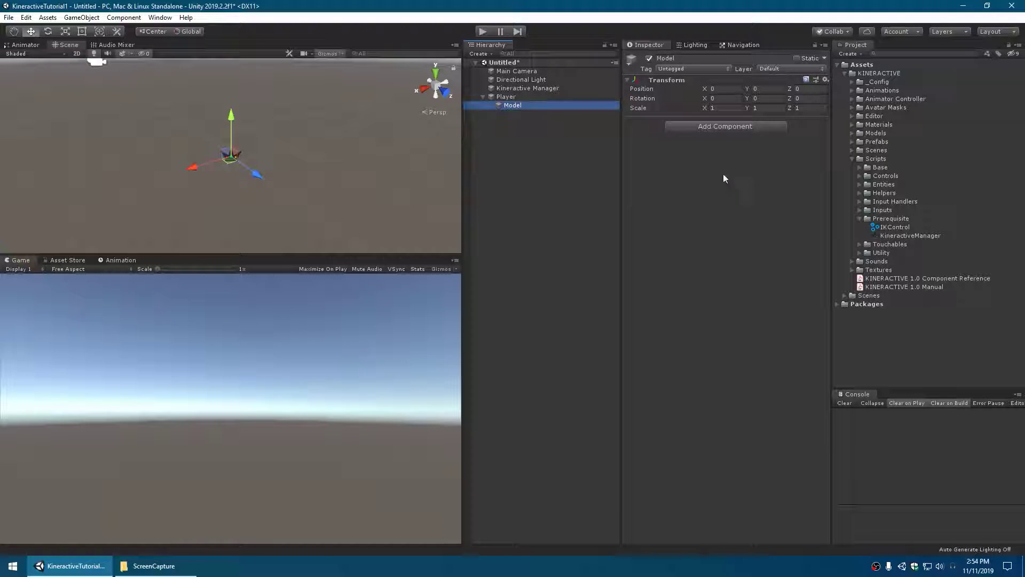
Step: Place the Swat Model T asset from the KINERACTIVE Models folder under Model and unpack its prefab completely
{"action": "left_click", "coordinate": [851, 133]}
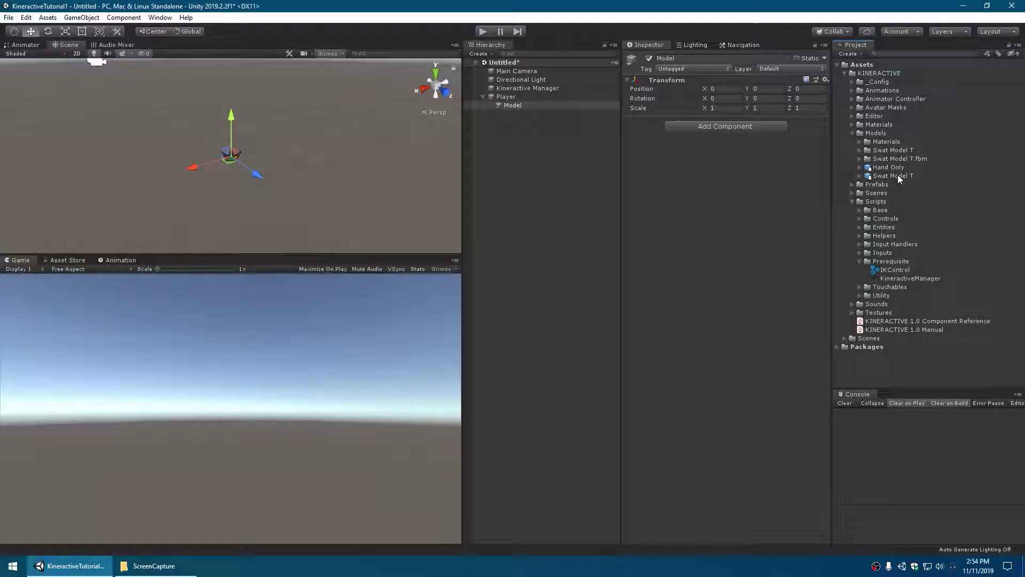
{"action": "left_click_drag", "start_coordinate": [898, 174], "coordinate": [520, 107]}
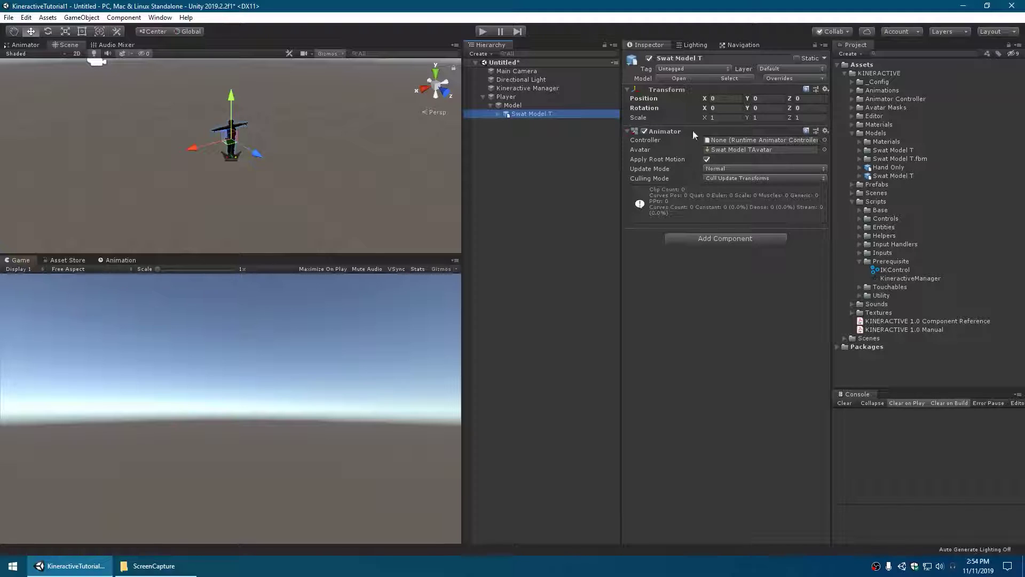
{"action": "right_click", "coordinate": [569, 113]}
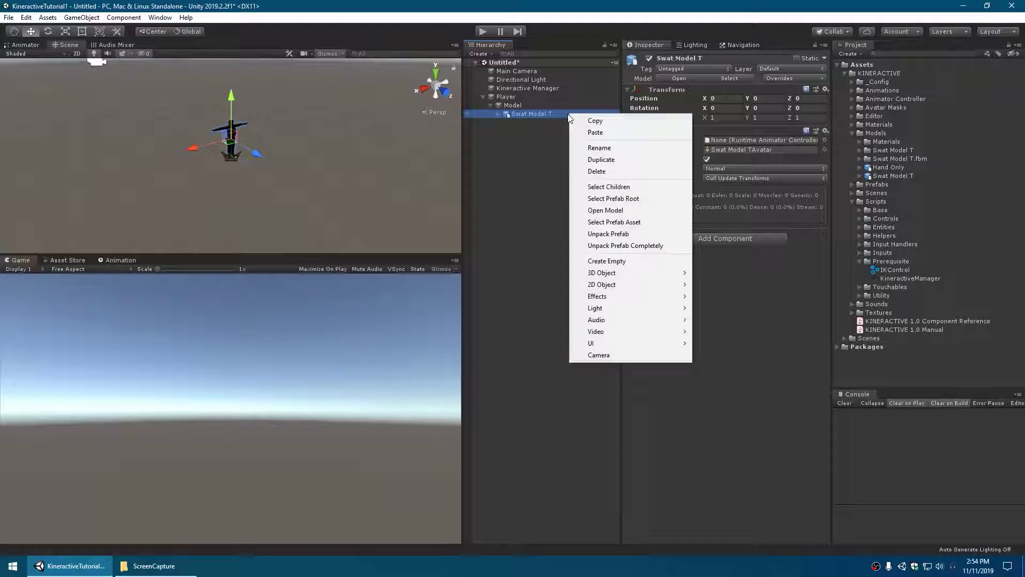
{"action": "left_click", "coordinate": [626, 246]}
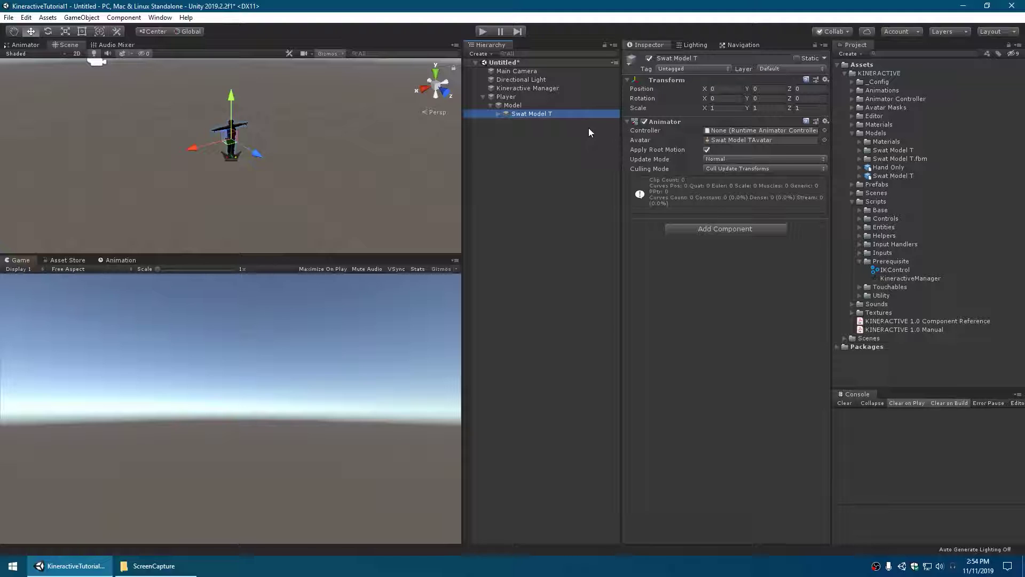
Step: Remove the Animator component from Swat Model T and add an Animator component to its parent, Model
{"action": "left_click", "coordinate": [826, 121]}
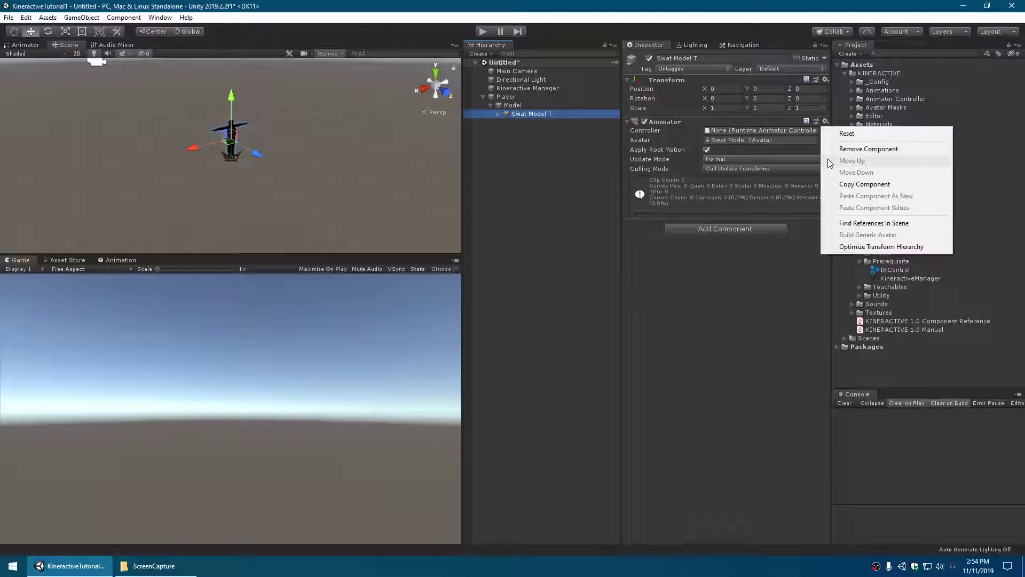
{"action": "left_click", "coordinate": [832, 150]}
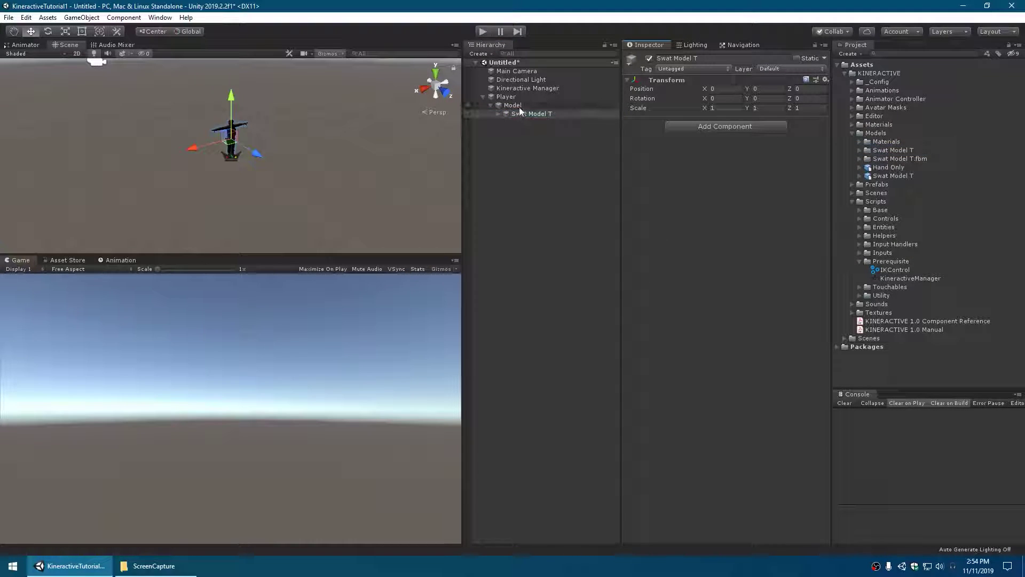
{"action": "left_click", "coordinate": [519, 105]}
{"action": "left_click", "coordinate": [727, 128]}
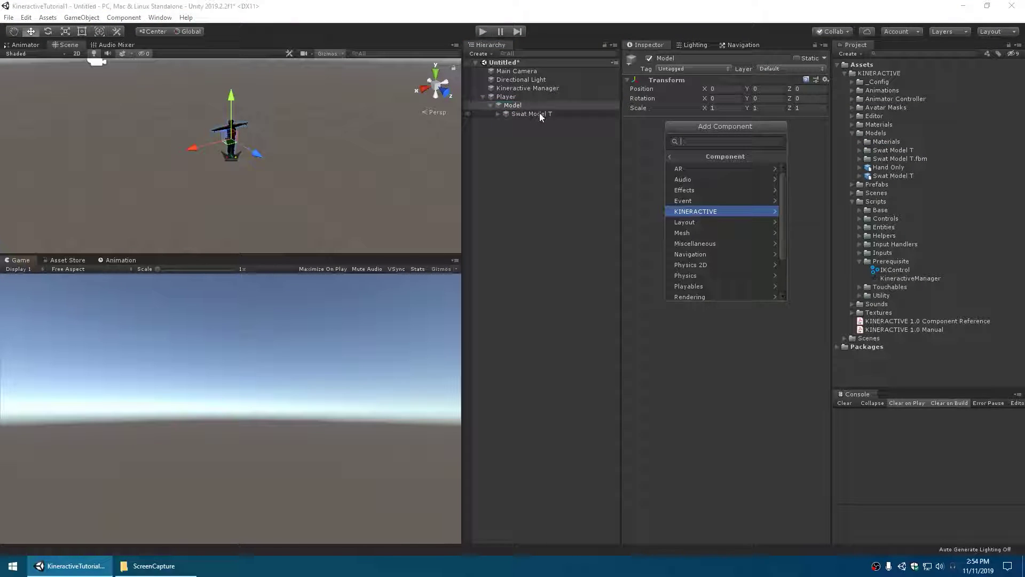
{"action": "type", "text": "animator"}
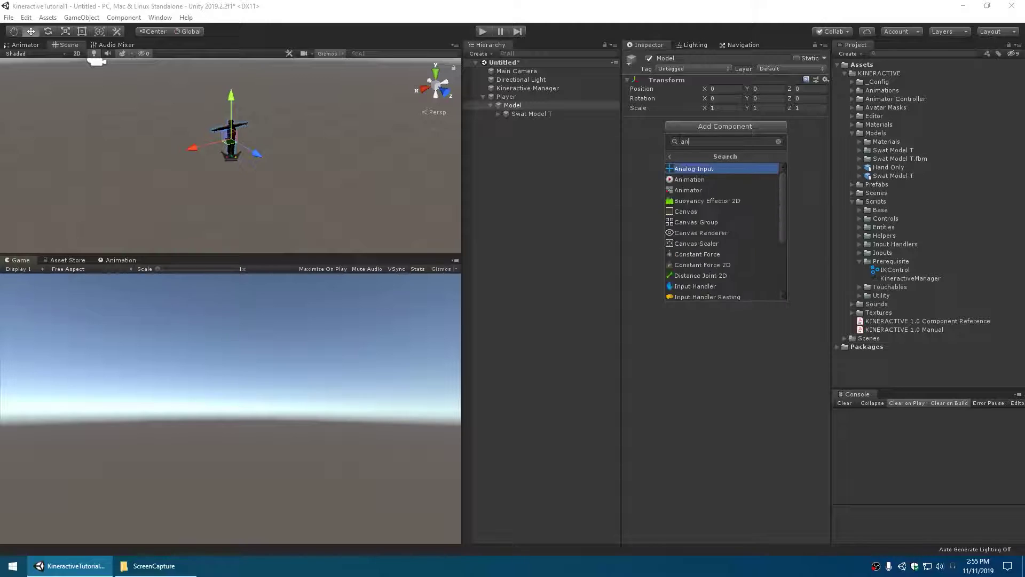
{"action": "key", "text": "Return"}
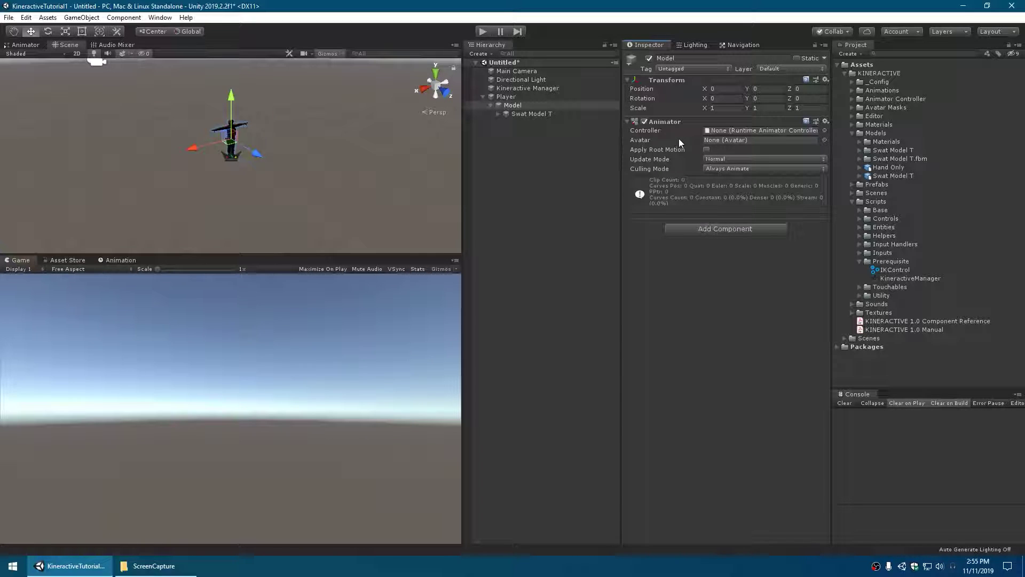
Step: Assign the SittingPlayer controller and the Swat Model TAvatar avatar to Model's Animator component
{"action": "left_click", "coordinate": [825, 131]}
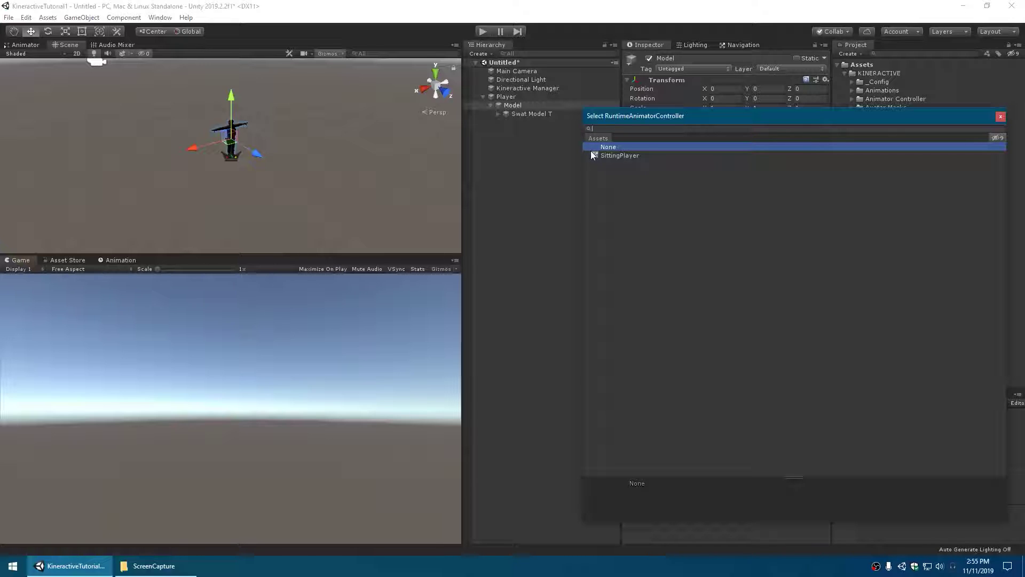
{"action": "double_click", "coordinate": [613, 156]}
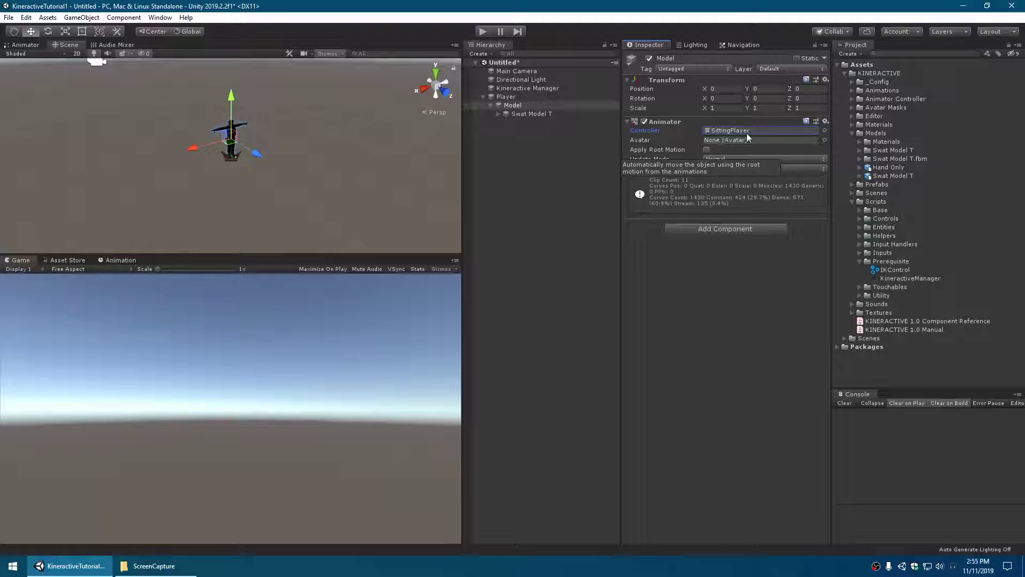
{"action": "left_click", "coordinate": [824, 140]}
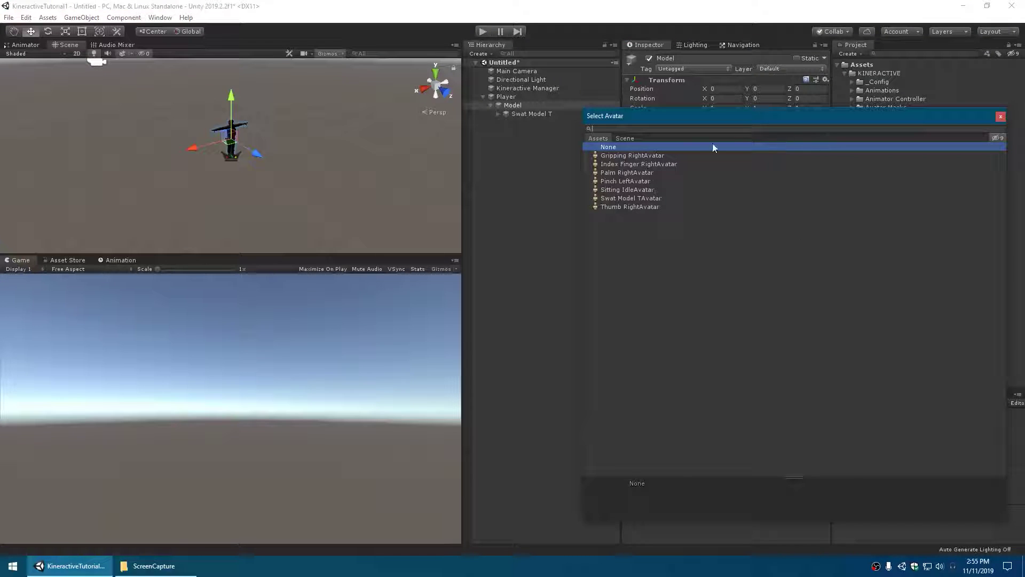
{"action": "left_click", "coordinate": [634, 198]}
{"action": "double_click", "coordinate": [656, 199]}
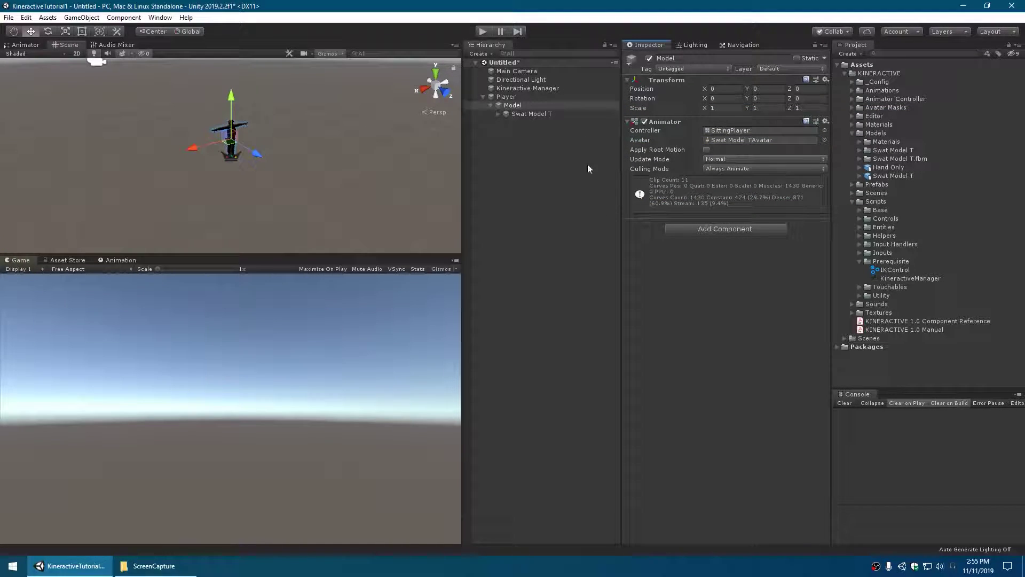
Step: Add the IK Control component from the KINERACTIVE Prerequisite category to Model
{"action": "left_click", "coordinate": [695, 236]}
{"action": "left_click", "coordinate": [691, 312]}
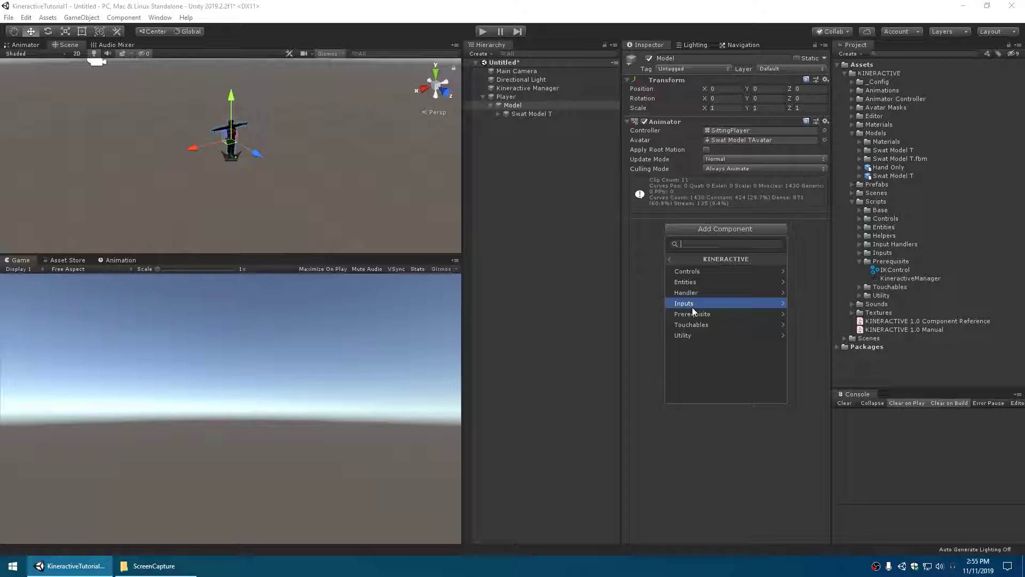
{"action": "left_click", "coordinate": [696, 314]}
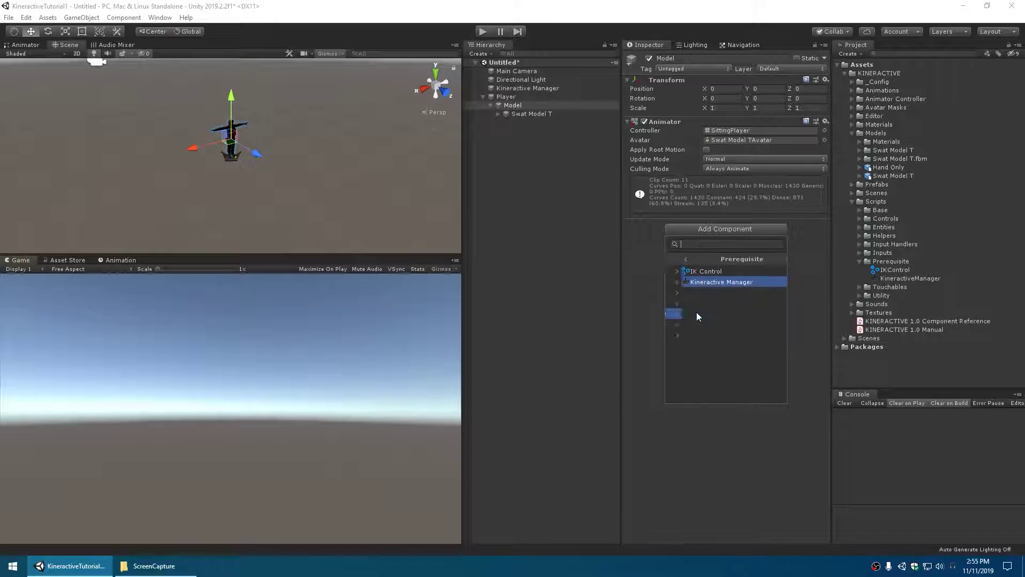
{"action": "left_click", "coordinate": [691, 273]}
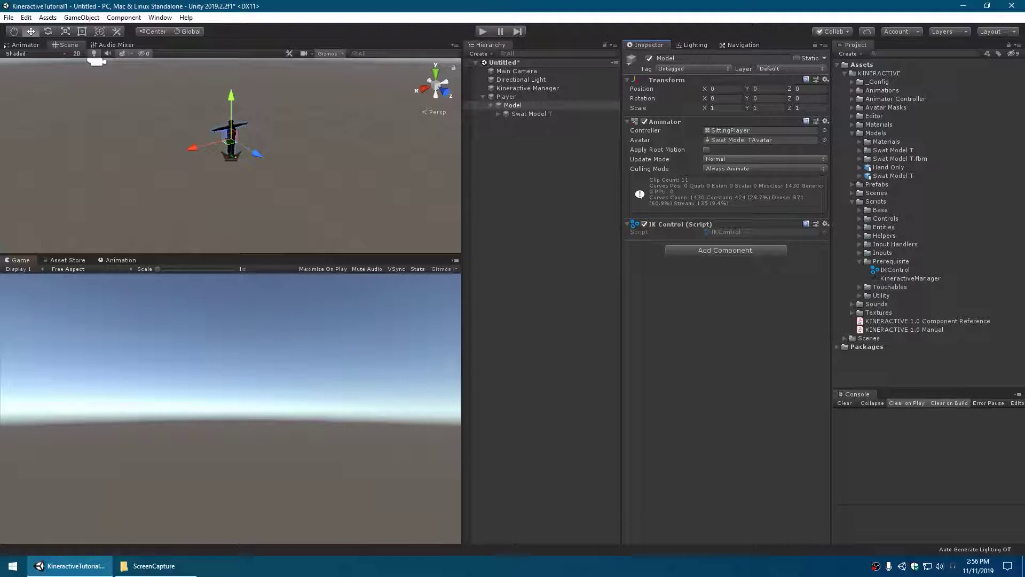
Step: Create an empty child object named AudioSource under Kineractive Manager and add an Audio Source component to it
{"action": "right_click", "coordinate": [528, 89]}
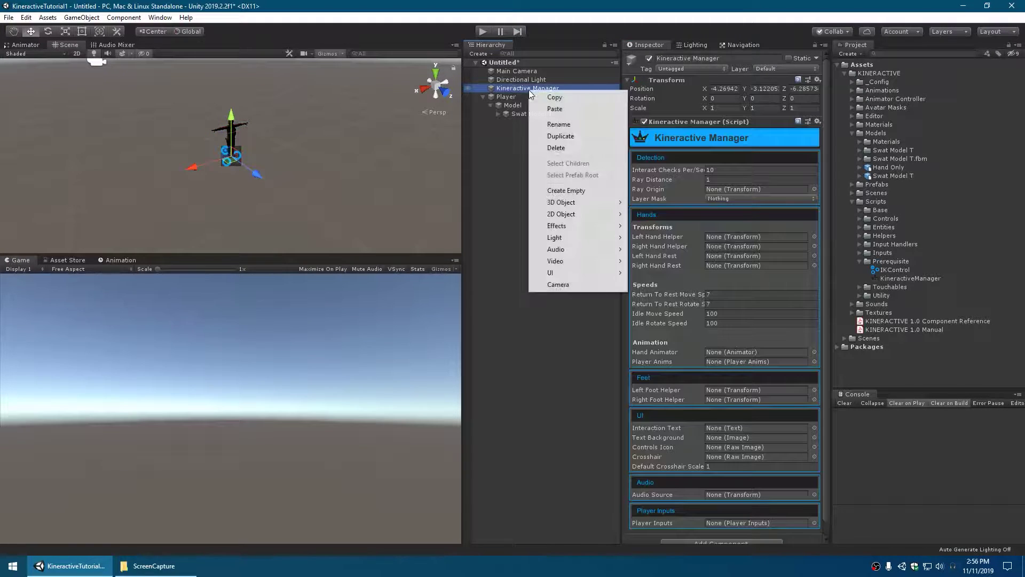
{"action": "left_click", "coordinate": [587, 190]}
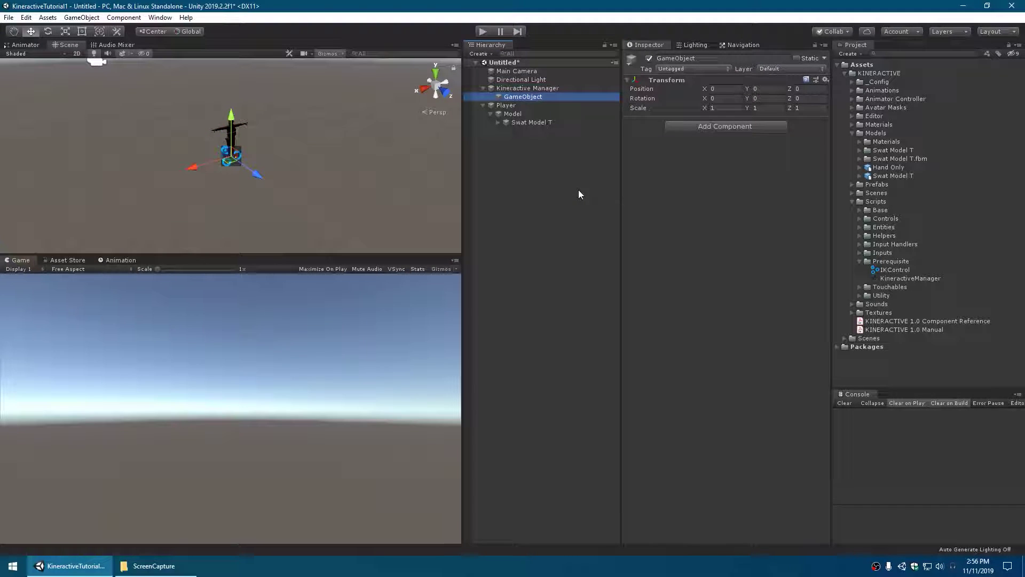
{"action": "type", "text": "AudioSource"}
{"action": "key", "text": "Return"}
{"action": "left_click", "coordinate": [748, 126]}
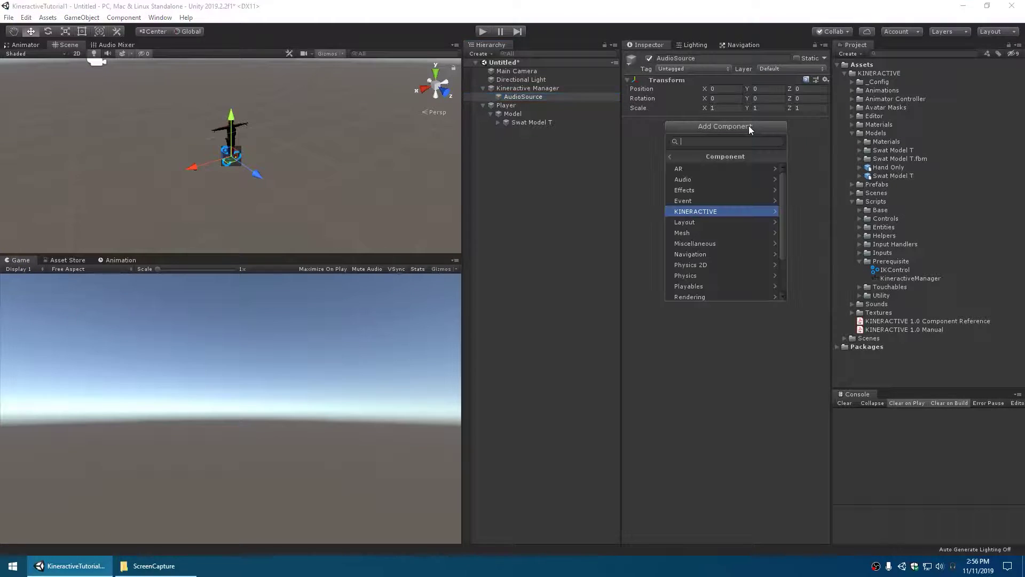
{"action": "type", "text": "Audio"}
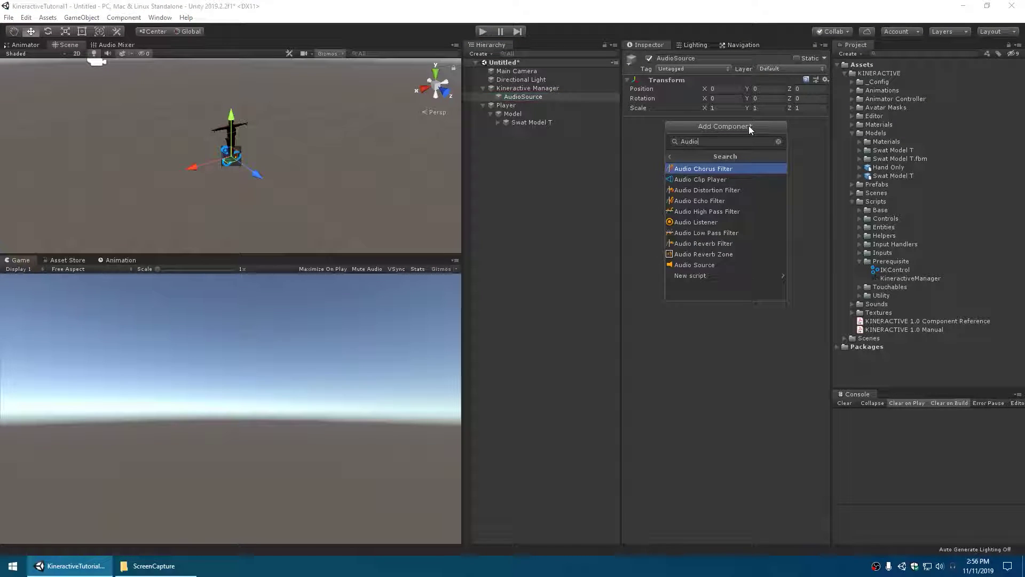
{"action": "left_click", "coordinate": [712, 266]}
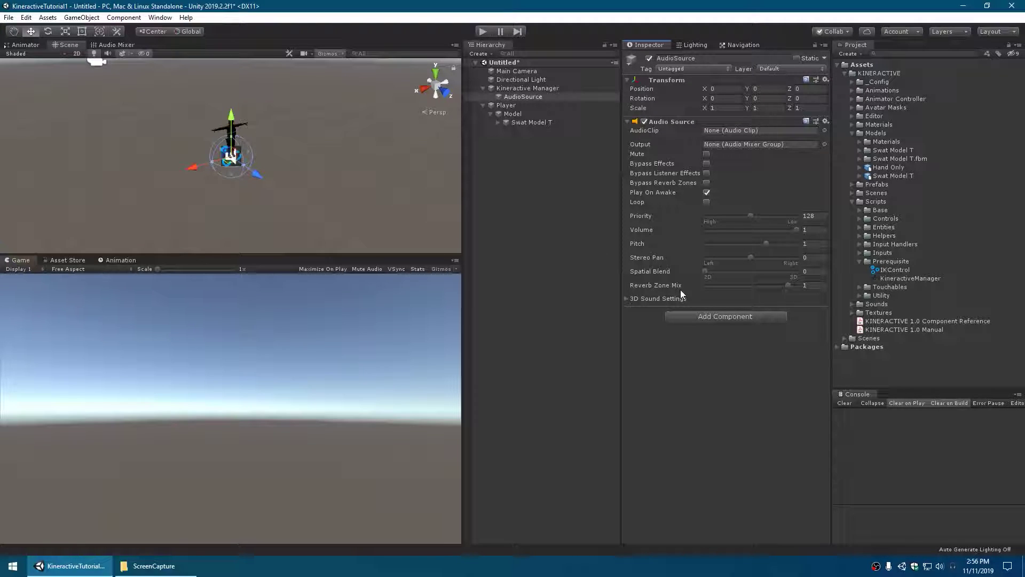
Step: Set the audio source's Spatial Blend fully to 3D and disable Play On Awake
{"action": "mouse_move", "coordinate": [679, 290]}
{"action": "left_click_drag", "start_coordinate": [704, 273], "coordinate": [807, 271]}
{"action": "left_click", "coordinate": [707, 193]}
Step: Create an empty child object named LeftHandRestPosition under Kineractive Manager
{"action": "left_click", "coordinate": [509, 91]}
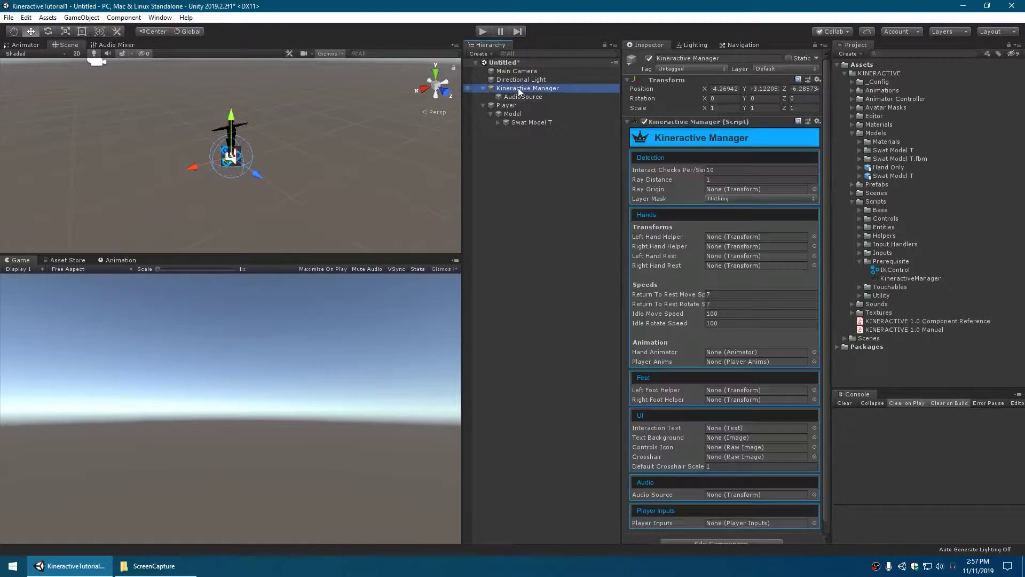
{"action": "right_click", "coordinate": [519, 90]}
{"action": "left_click", "coordinate": [570, 188]}
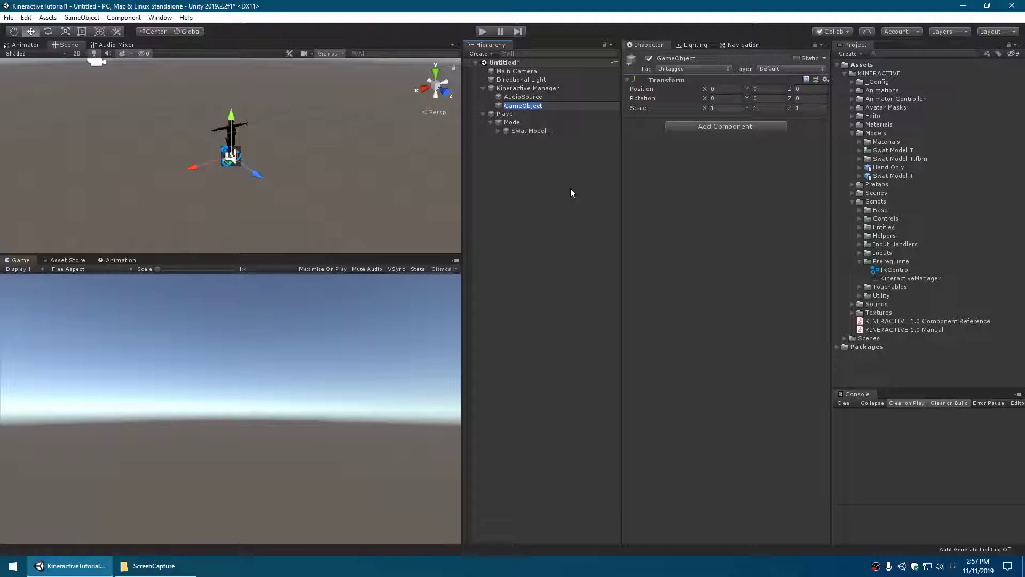
{"action": "type", "text": "LeftHandRestPosition"}
{"action": "key", "text": "Return"}
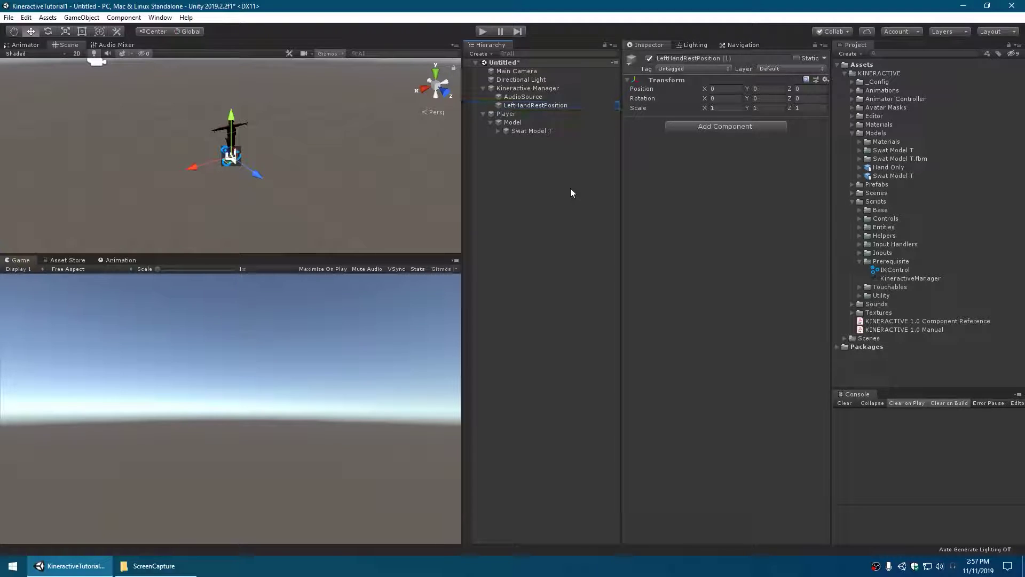
Step: Duplicate LeftHandRestPosition and rename the copy RightHandRestPosition
{"action": "key", "text": "ctrl+d"}
{"action": "type", "text": "RightH"}
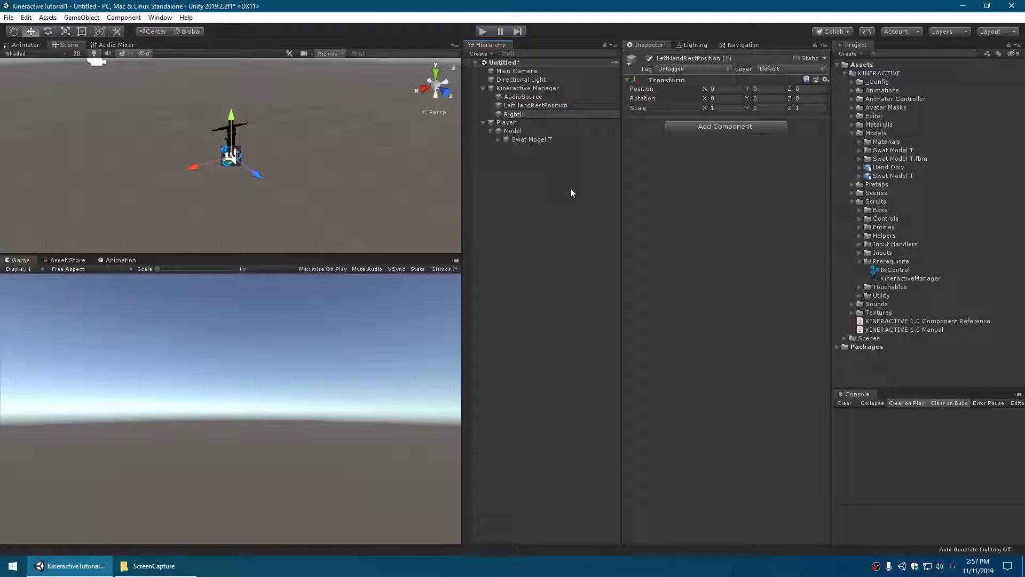
{"action": "type", "text": "andRestPosition"}
{"action": "key", "text": "Return"}
Step: Duplicate RightHandRestPosition and rename the copy RightHandIKHelper
{"action": "key", "text": "ctrl+d"}
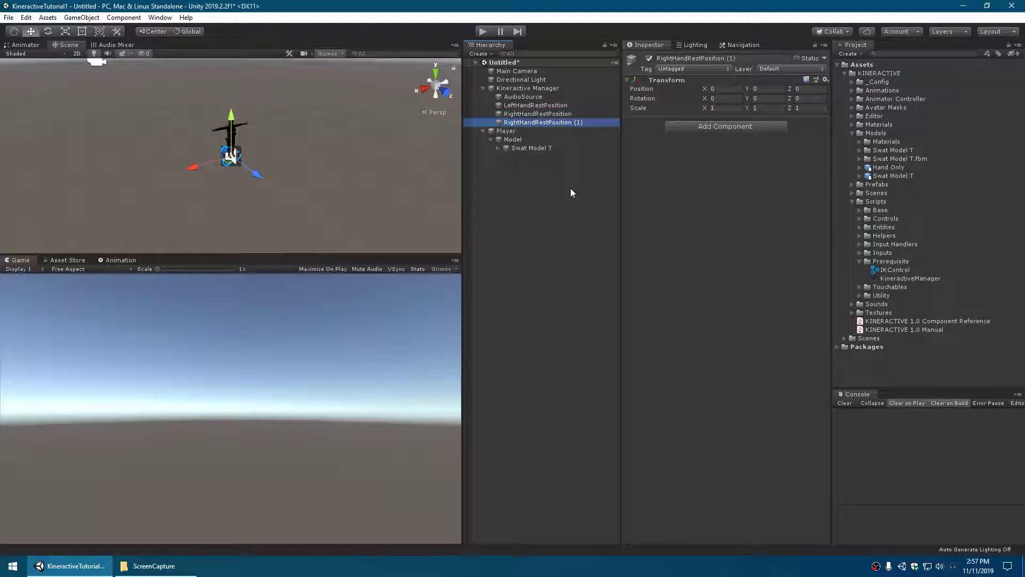
{"action": "key", "text": "F2"}
{"action": "type", "text": "RightHa"}
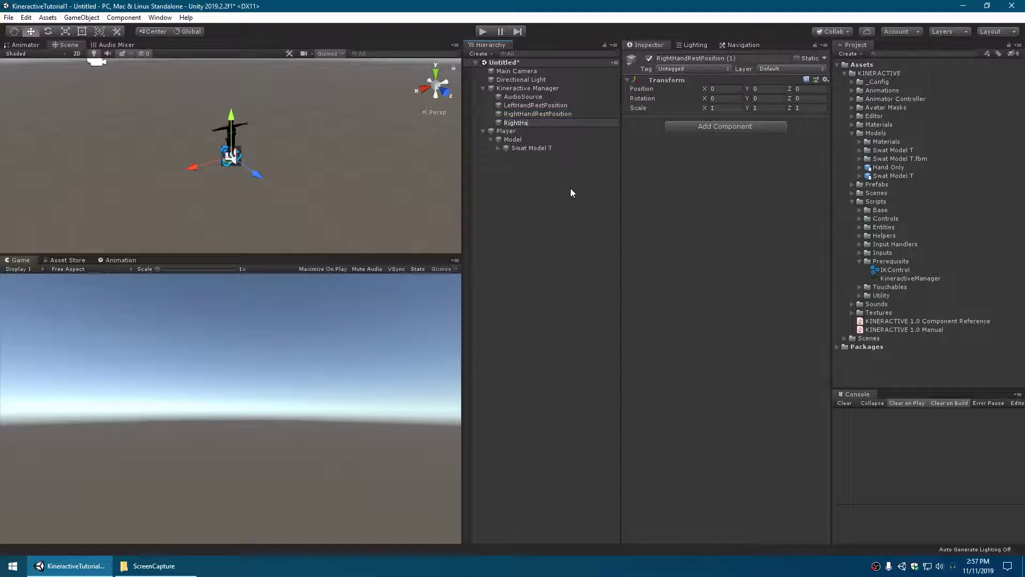
{"action": "type", "text": "ndIKHelper"}
{"action": "key", "text": "Return"}
Step: Duplicate RightHandIKHelper, rename the copy LeftHandIKHelper and clear the selection
{"action": "key", "text": "ctrl+d"}
{"action": "key", "text": "F2"}
{"action": "type", "text": "LeftHand"}
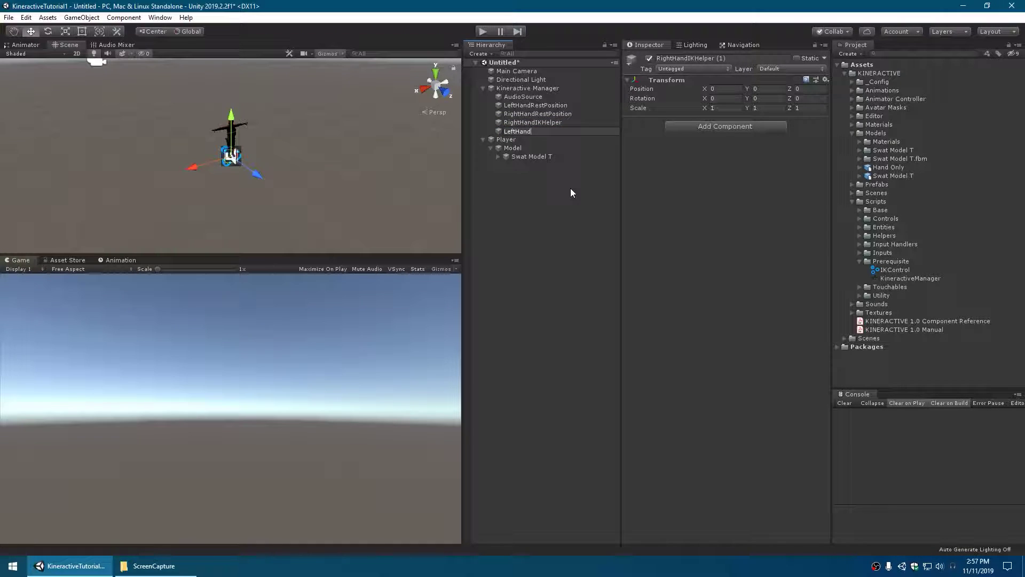
{"action": "type", "text": "IKHelper"}
{"action": "key", "text": "Return"}
{"action": "left_click", "coordinate": [570, 193]}
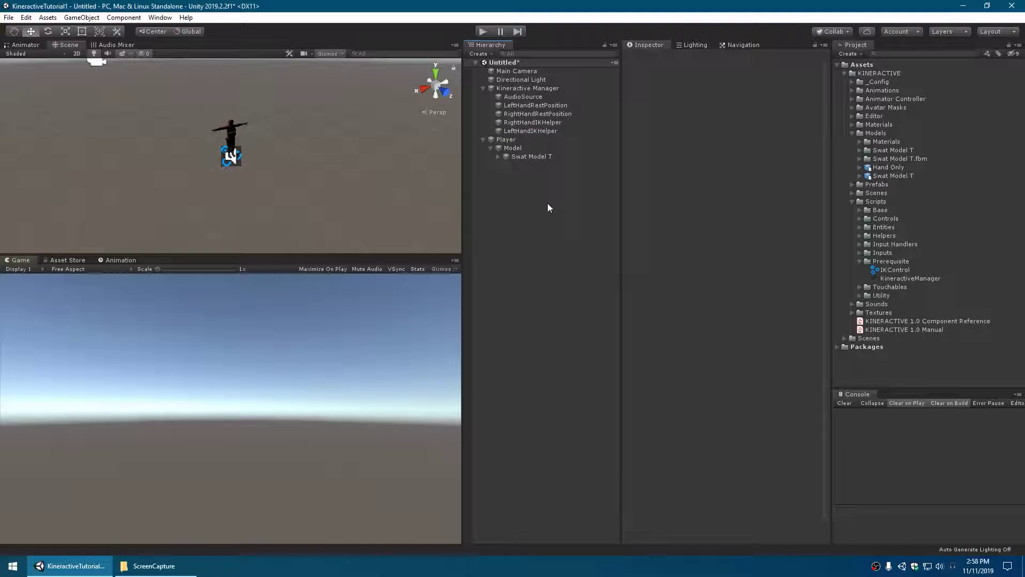
Step: Create an empty object named UI at the root of the scene
{"action": "right_click", "coordinate": [506, 190]}
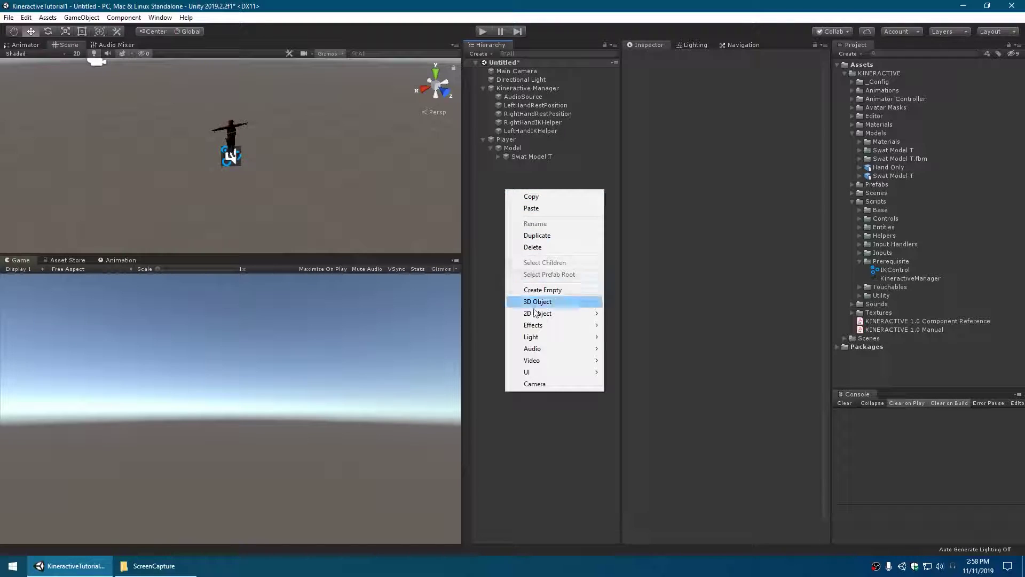
{"action": "left_click", "coordinate": [543, 288]}
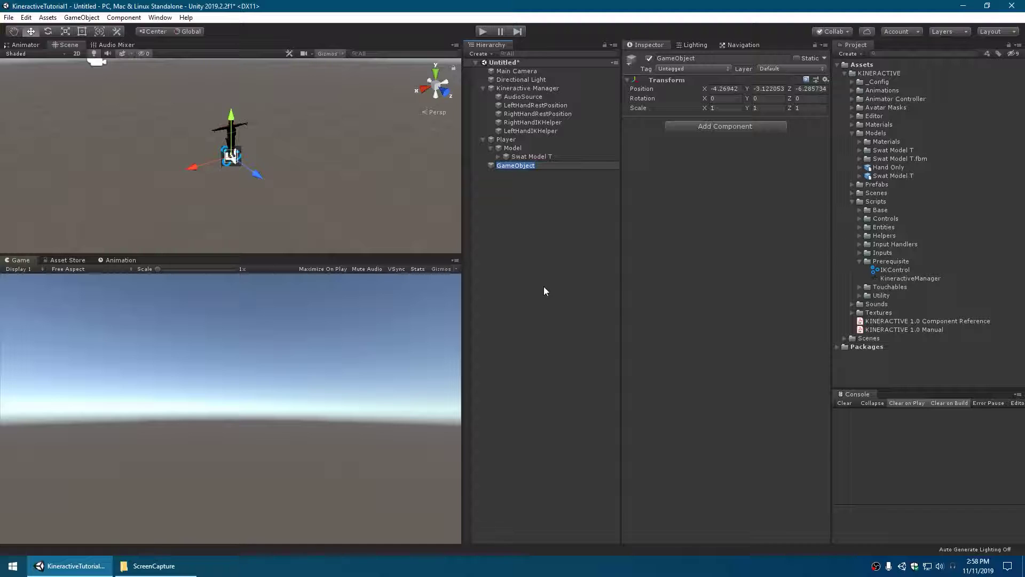
{"action": "type", "text": "UI"}
{"action": "key", "text": "Return"}
Step: Add a Raw Image with its canvas under UI and make EventSystem a child of UI
{"action": "right_click", "coordinate": [531, 166]}
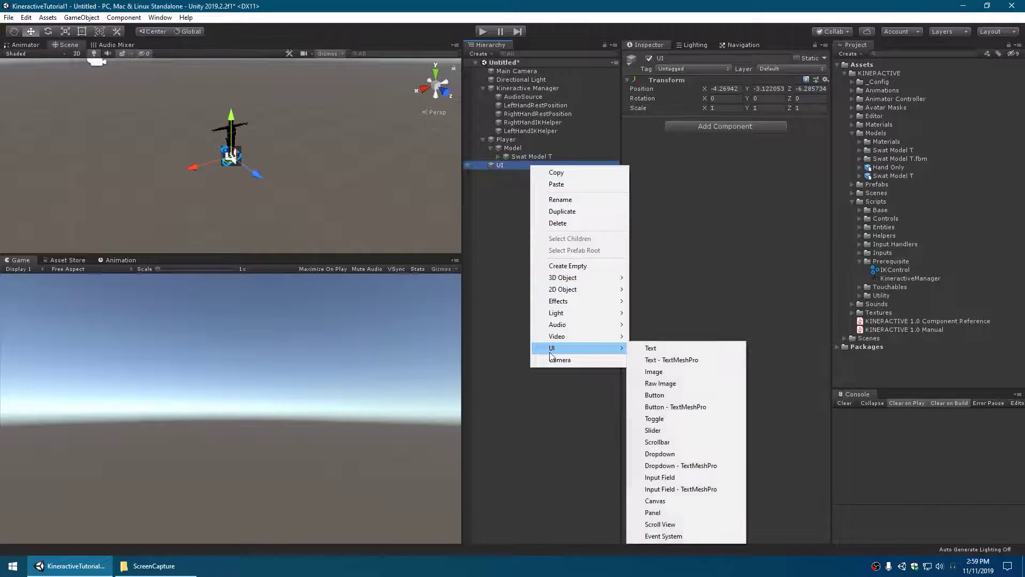
{"action": "mouse_move", "coordinate": [592, 336]}
{"action": "left_click", "coordinate": [689, 382]}
{"action": "left_click_drag", "start_coordinate": [507, 191], "coordinate": [517, 168]}
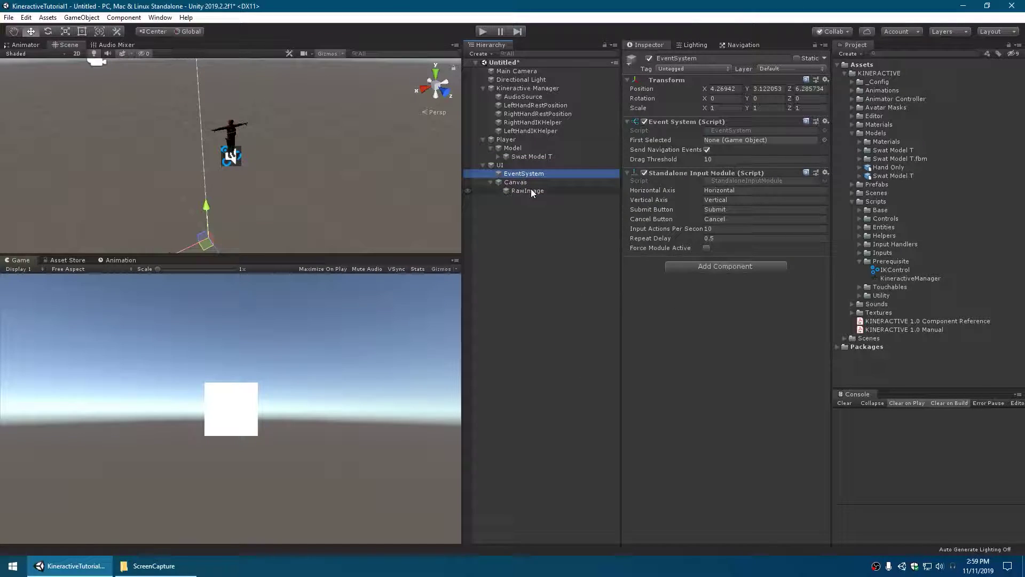
Step: Rename the raw image Crosshair and assign it the CrossStripedInner128 texture
{"action": "left_click", "coordinate": [530, 191]}
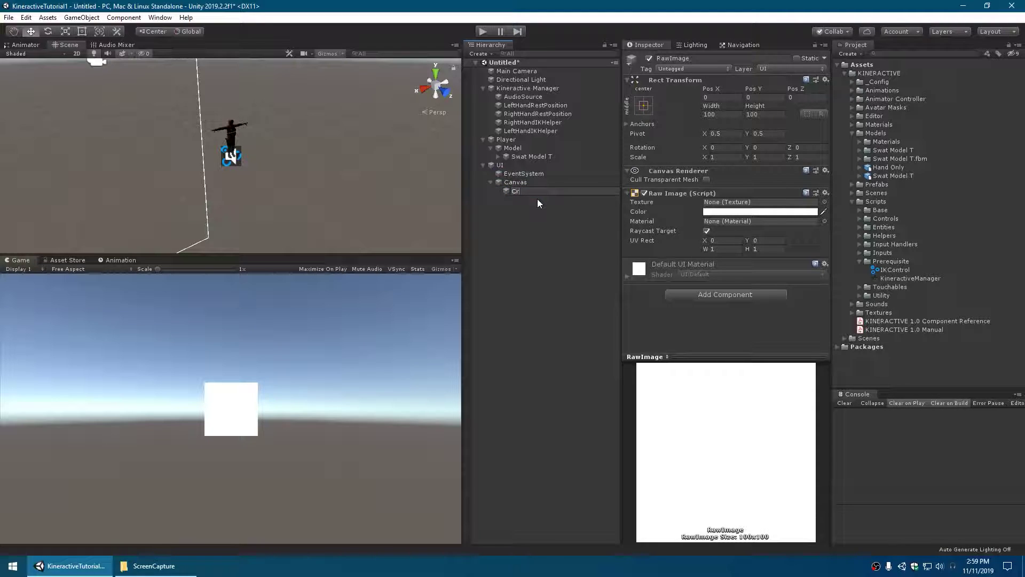
{"action": "type", "text": "Crosshair"}
{"action": "key", "text": "Return"}
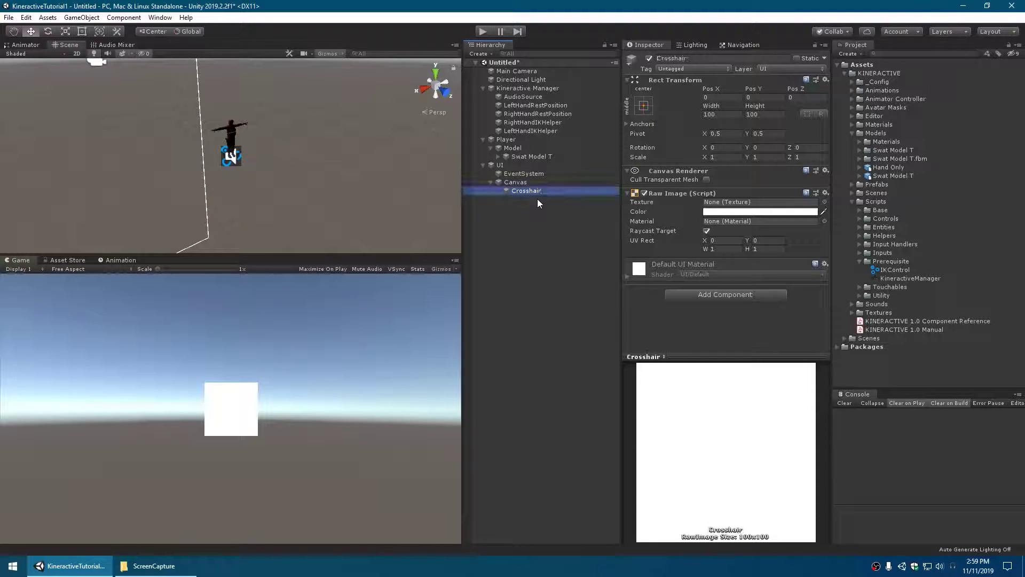
{"action": "left_click", "coordinate": [824, 201]}
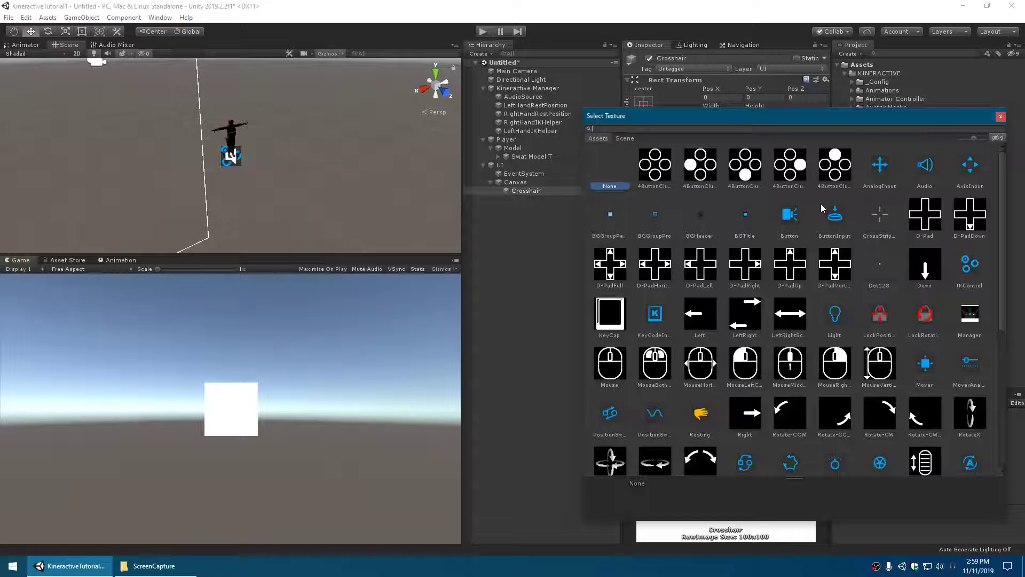
{"action": "left_click", "coordinate": [880, 216]}
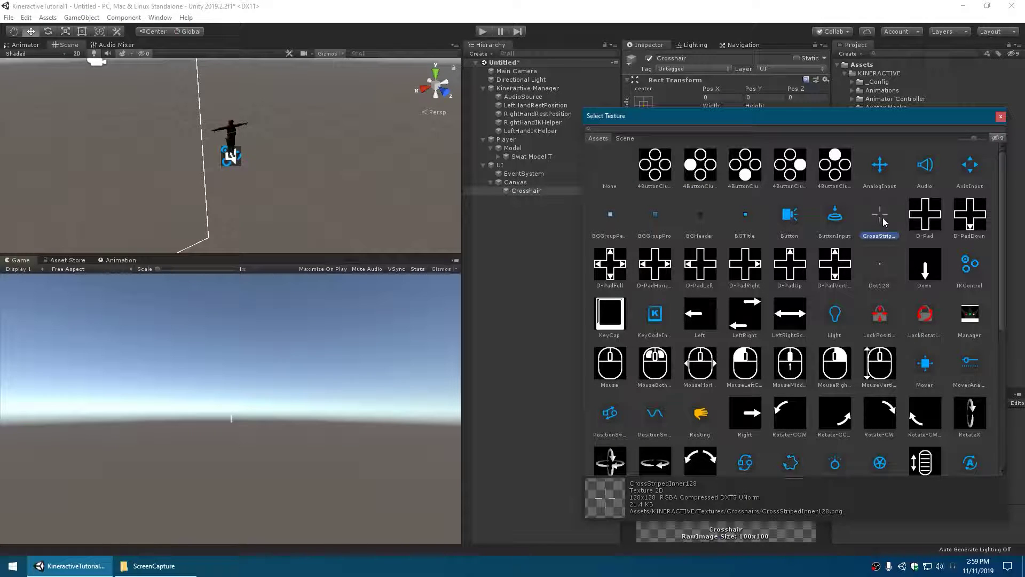
{"action": "double_click", "coordinate": [881, 219]}
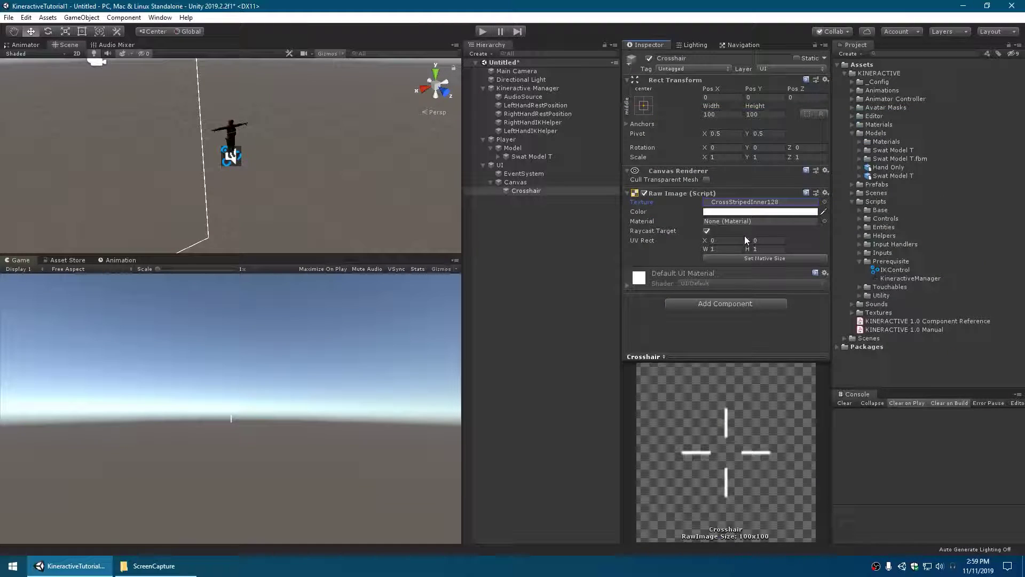
Step: Set the Crosshair image's color to red and disable its Raycast Target option
{"action": "left_click", "coordinate": [753, 212]}
{"action": "left_click", "coordinate": [536, 360]}
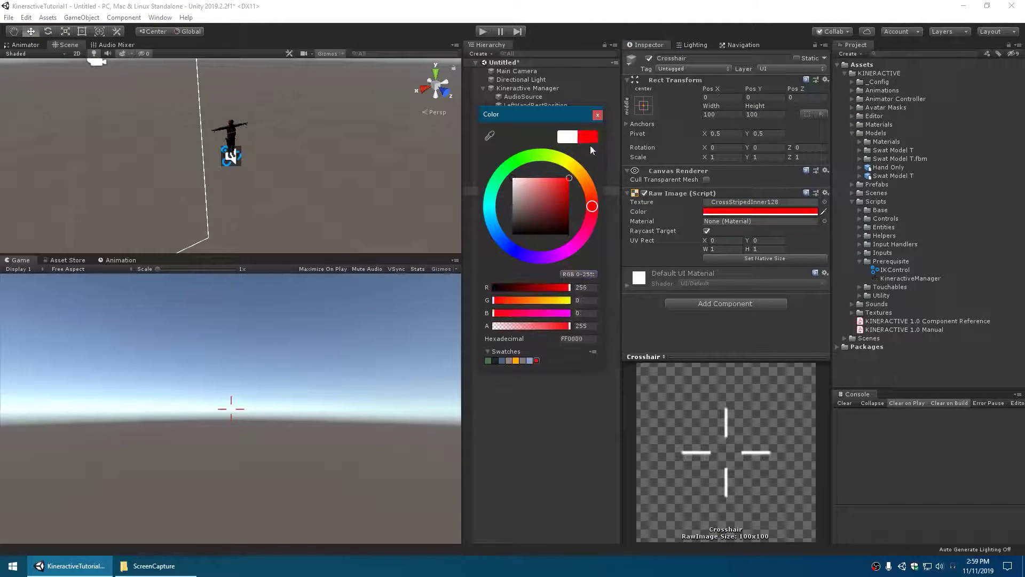
{"action": "left_click", "coordinate": [598, 115]}
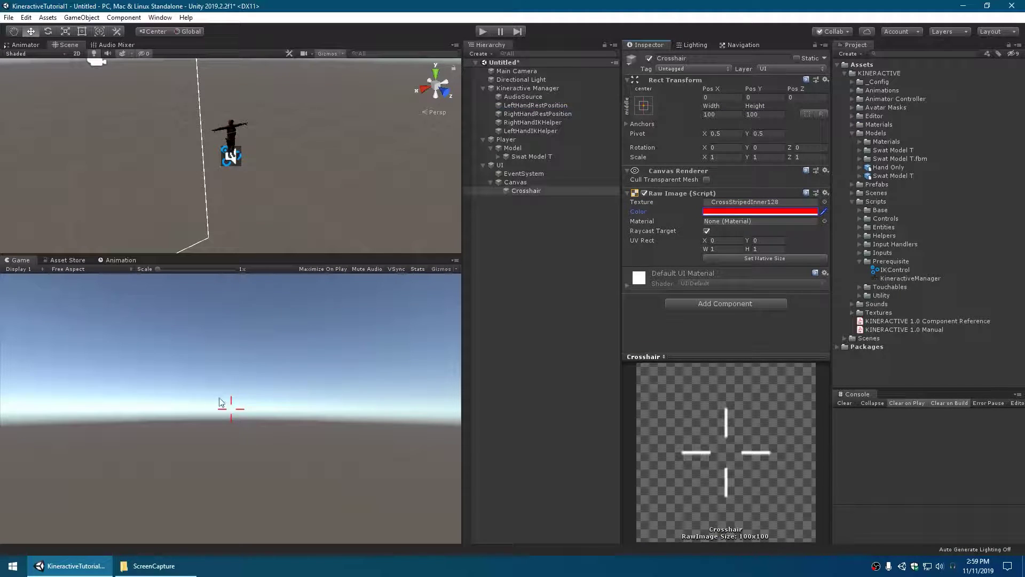
{"action": "left_click", "coordinate": [706, 231]}
{"action": "left_click", "coordinate": [540, 224]}
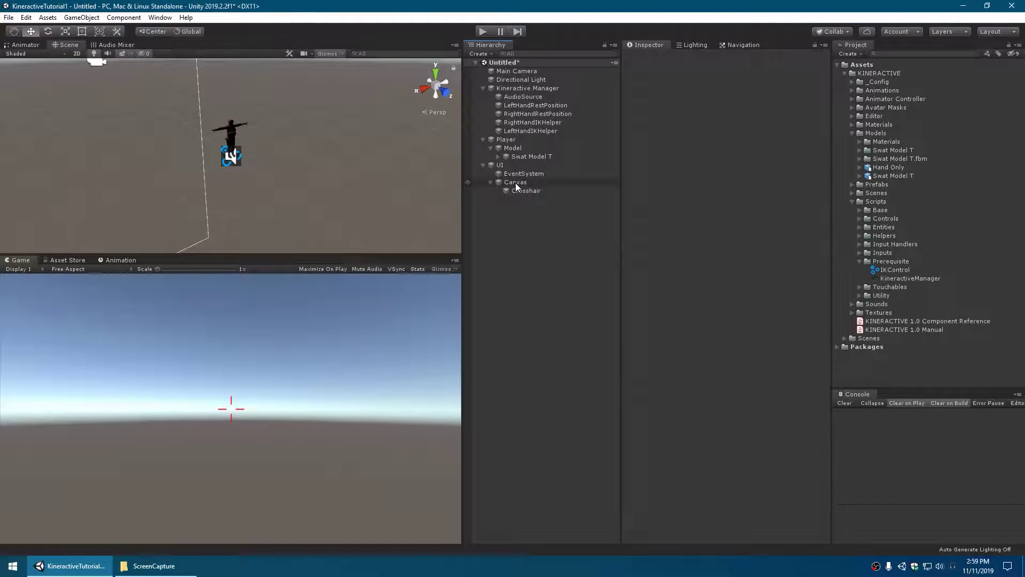
Step: Add a UI Image under Canvas and name it TextBackgroundImage
{"action": "right_click", "coordinate": [515, 184]}
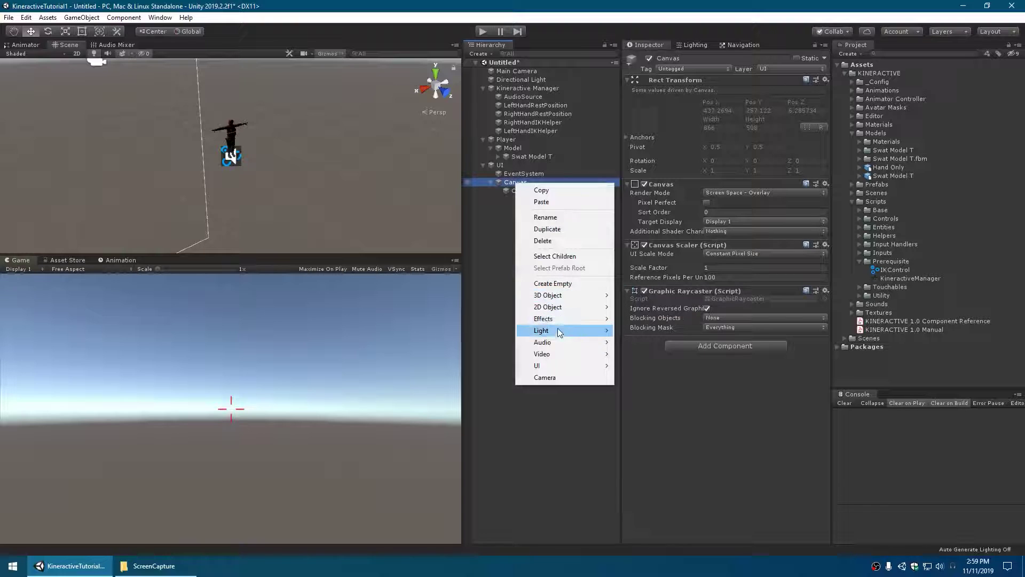
{"action": "mouse_move", "coordinate": [612, 365]}
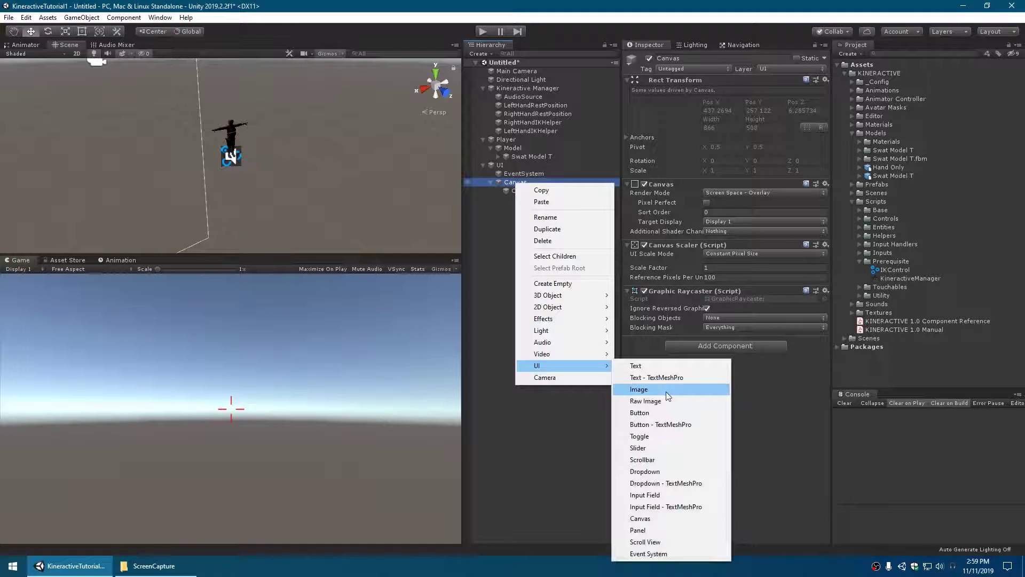
{"action": "left_click", "coordinate": [640, 390]}
{"action": "type", "text": "T"}
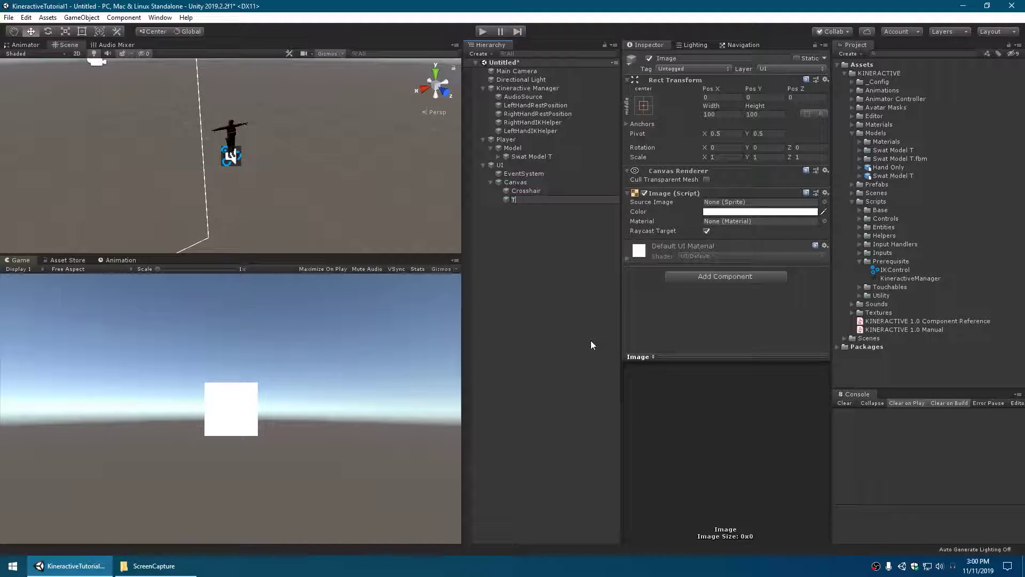
{"action": "type", "text": "extBackgroundImage"}
{"action": "key", "text": "Return"}
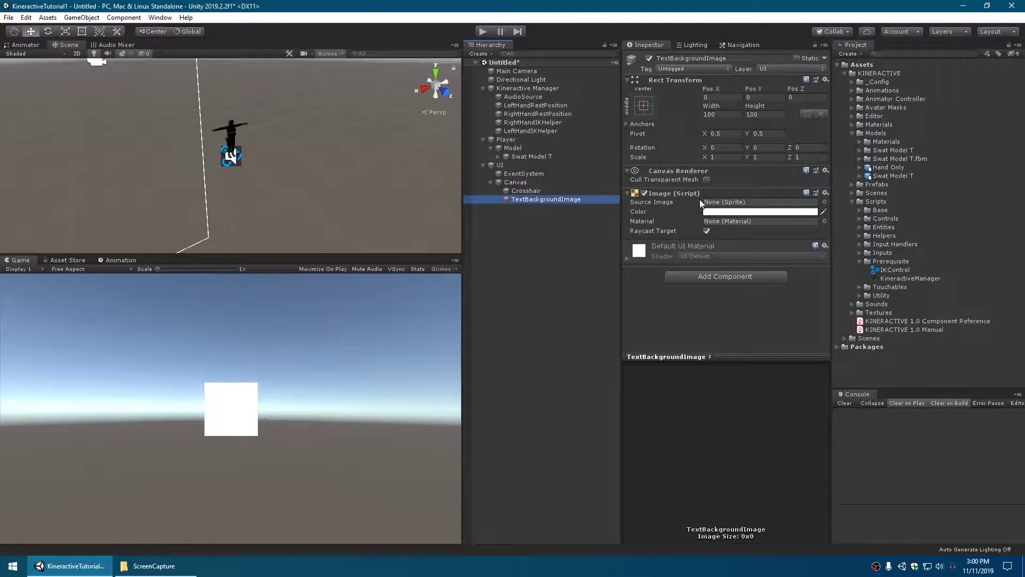
Step: Set the TextBackgroundImage color to semi-transparent black and disable its Raycast Target option
{"action": "left_click", "coordinate": [741, 213]}
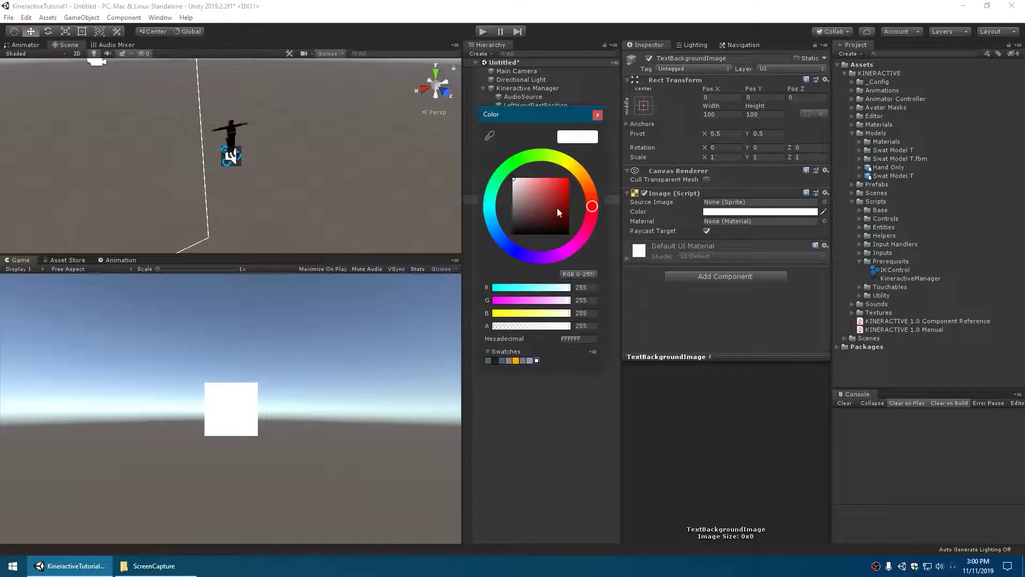
{"action": "left_click_drag", "start_coordinate": [559, 207], "coordinate": [512, 234]}
{"action": "mouse_move", "coordinate": [530, 325]}
{"action": "left_mouse_down"}
{"action": "mouse_move", "coordinate": [520, 327]}
{"action": "mouse_move", "coordinate": [542, 326]}
{"action": "left_mouse_up"}
{"action": "left_click", "coordinate": [595, 116]}
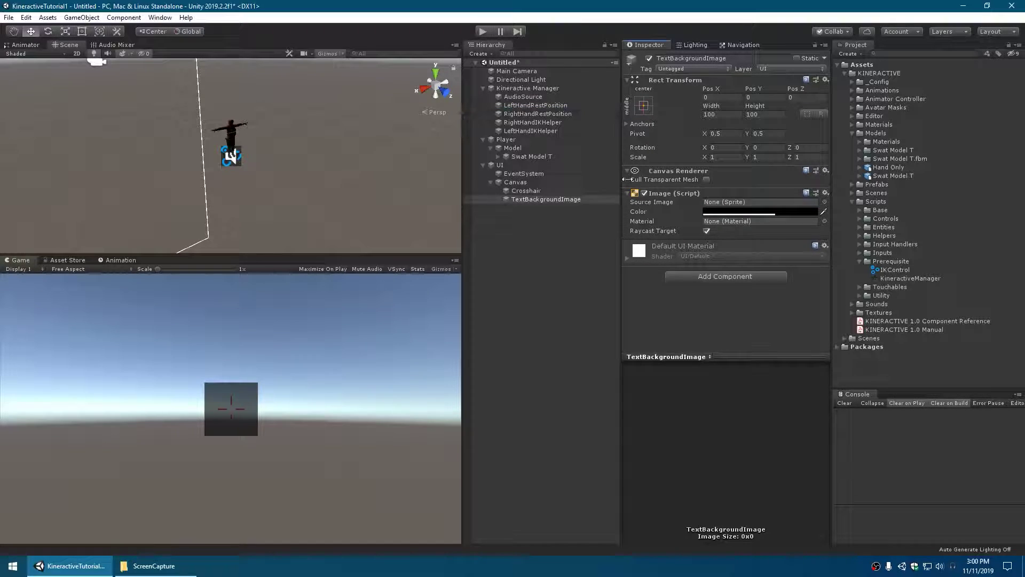
{"action": "left_click", "coordinate": [706, 231]}
Step: Size TextBackgroundImage to 450 wide and 60 high, and set its Y position to -150
{"action": "left_click", "coordinate": [699, 114]}
{"action": "type", "text": "100"}
{"action": "type", "text": "450"}
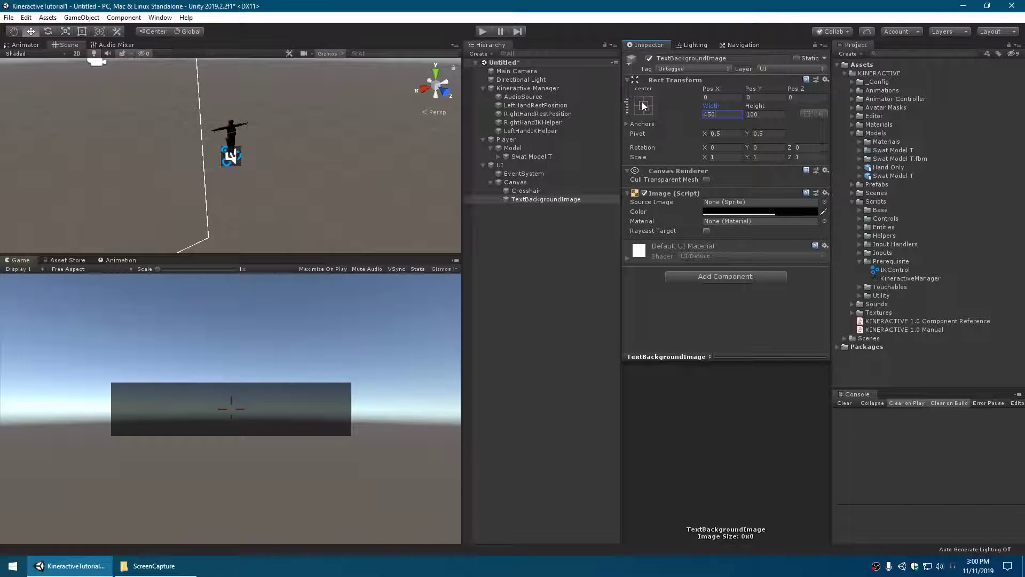
{"action": "left_click", "coordinate": [758, 98]}
{"action": "type", "text": "-150"}
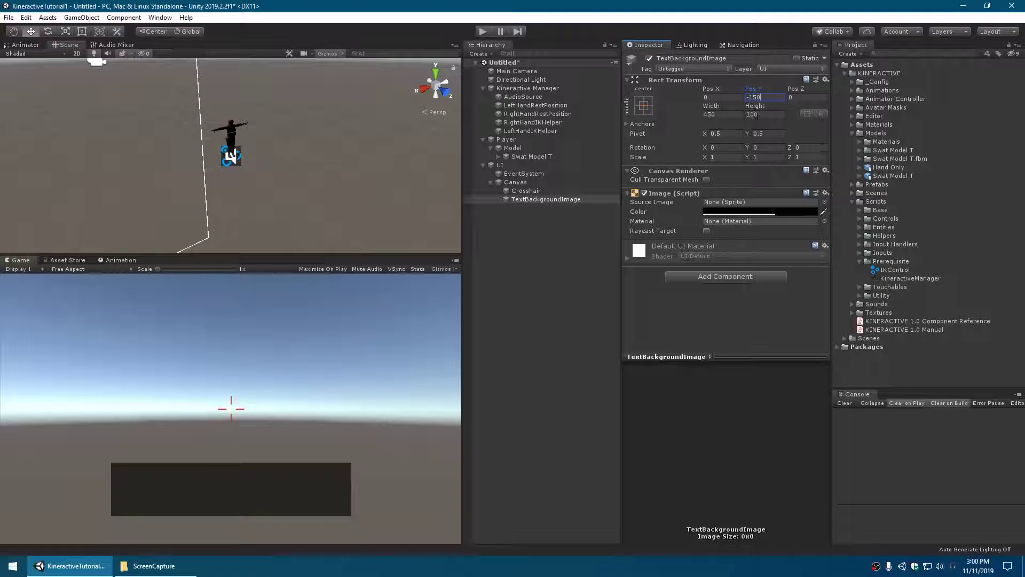
{"action": "left_click", "coordinate": [752, 115]}
{"action": "type", "text": "60"}
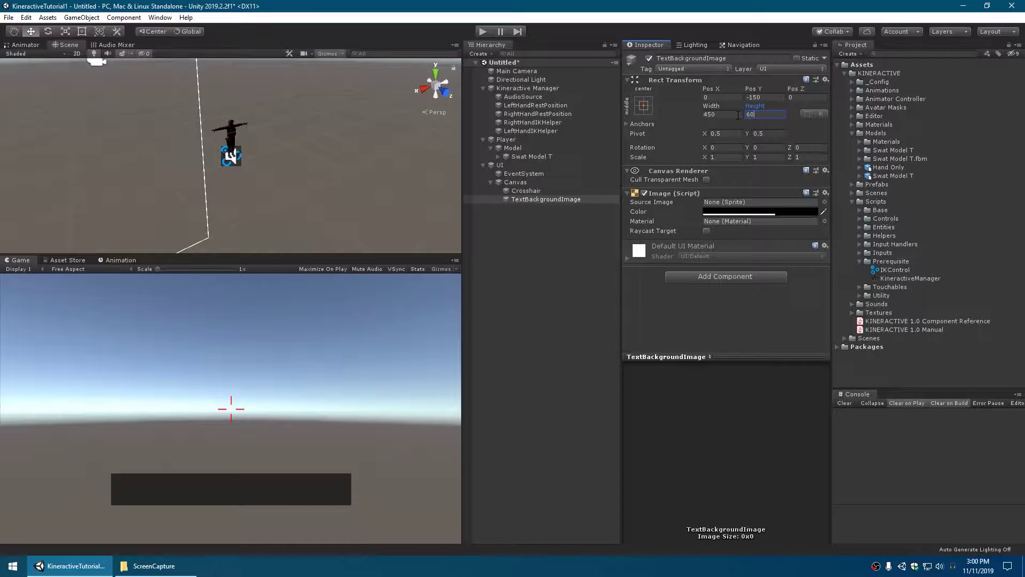
Step: Add a Raw Image under TextBackgroundImage and assign it the D-PadFull texture
{"action": "right_click", "coordinate": [540, 199]}
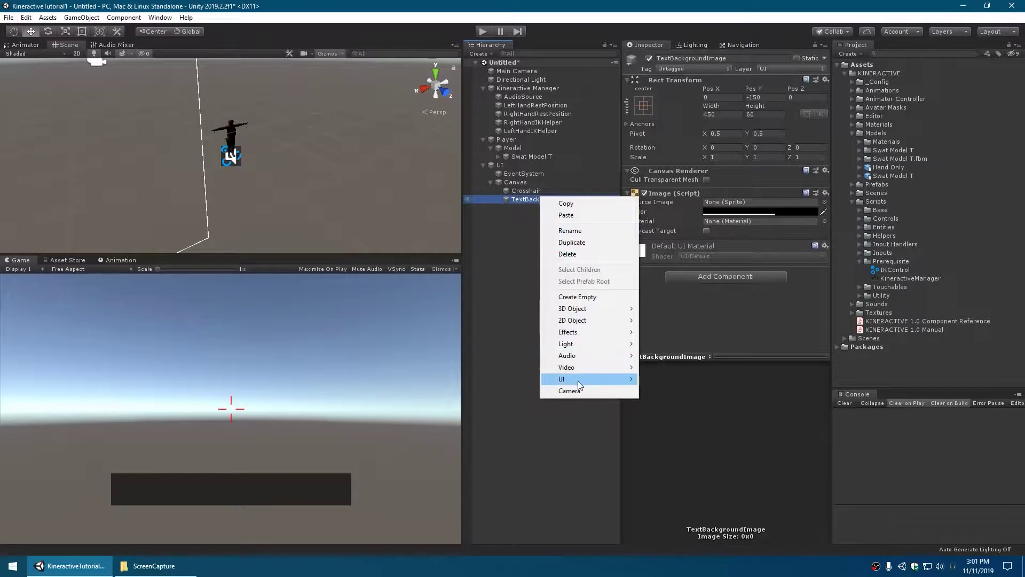
{"action": "mouse_move", "coordinate": [577, 379]}
{"action": "left_click", "coordinate": [673, 414]}
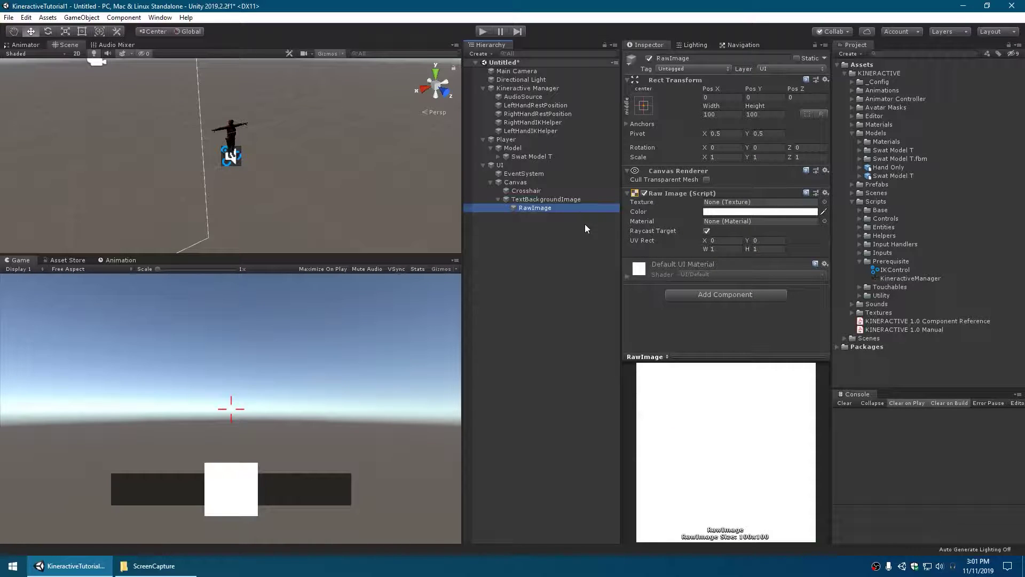
{"action": "left_click", "coordinate": [824, 202]}
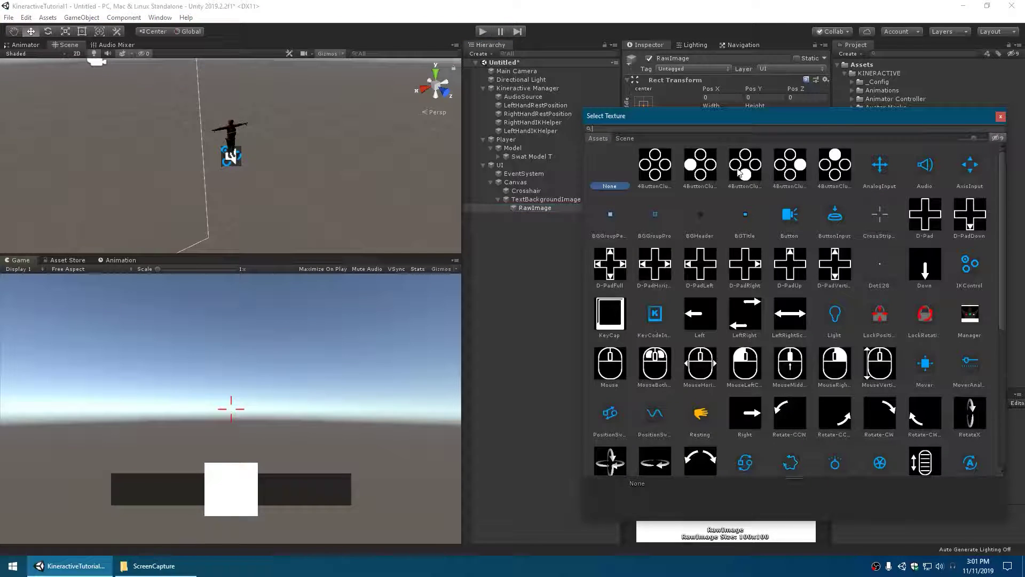
{"action": "double_click", "coordinate": [610, 270]}
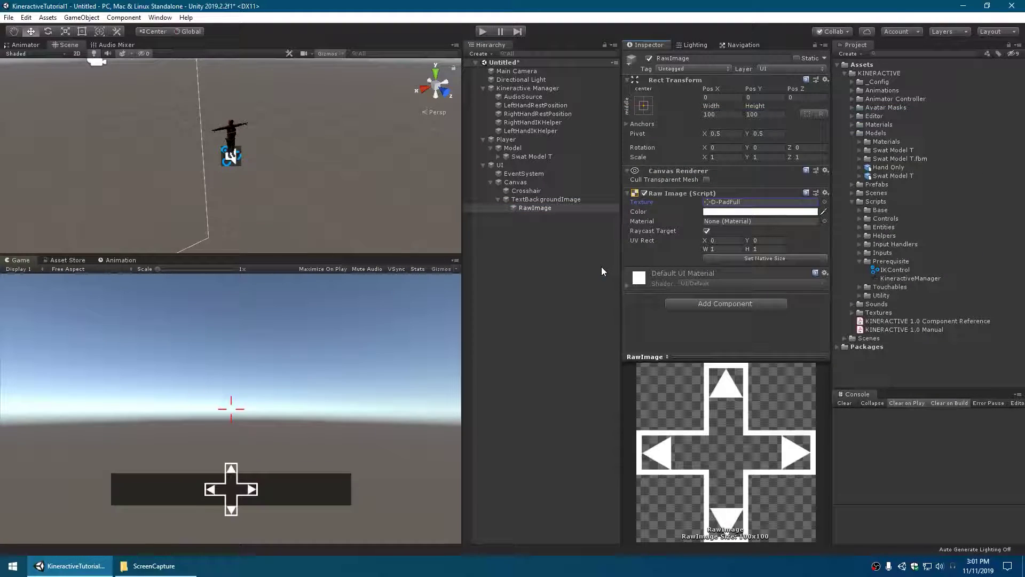
Step: Rename the new raw image Controls Icon and set its width and height to 50
{"action": "left_click", "coordinate": [535, 208]}
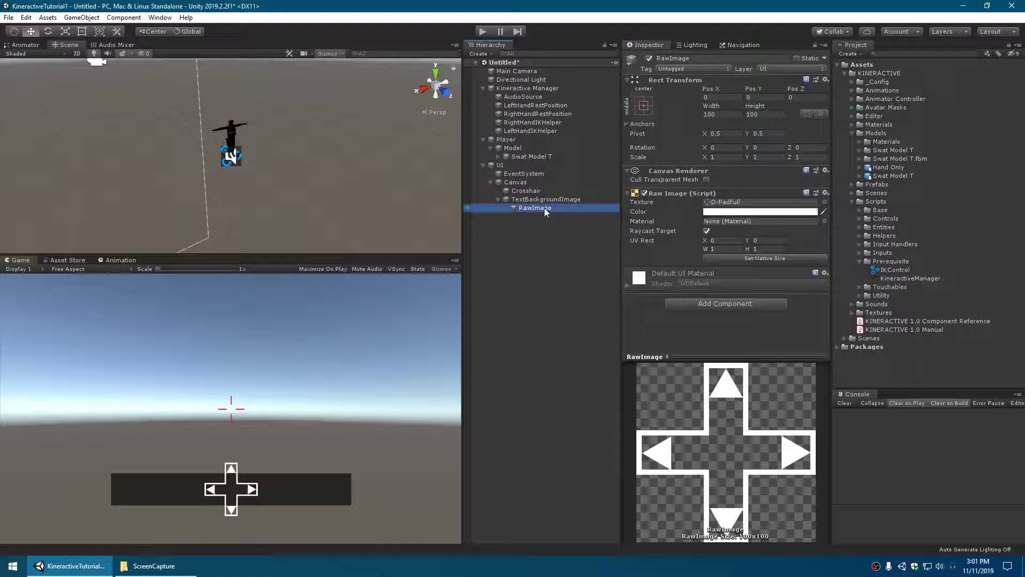
{"action": "type", "text": "Controls Icon"}
{"action": "key", "text": "Return"}
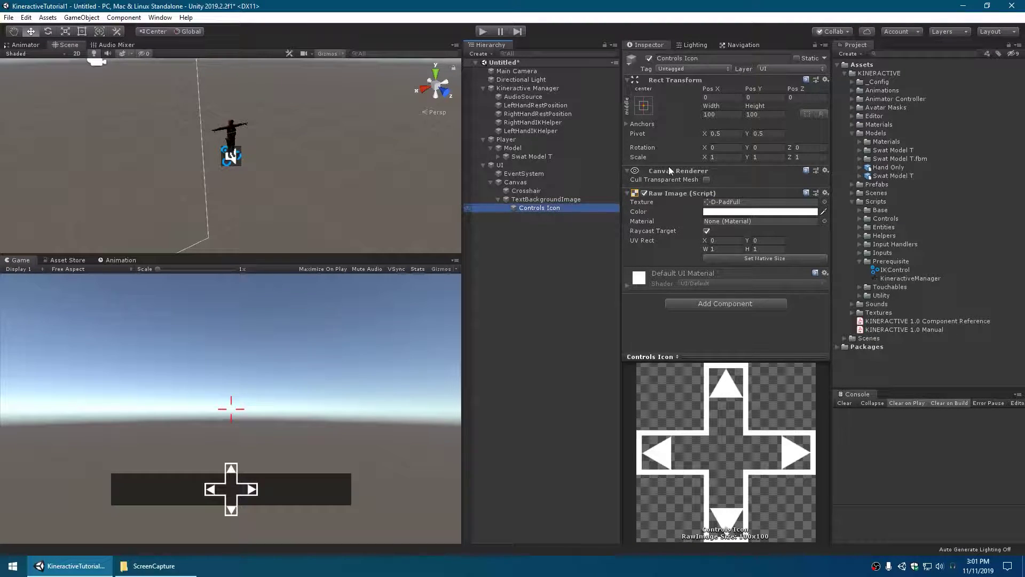
{"action": "left_click", "coordinate": [725, 115]}
{"action": "type", "text": "50"}
{"action": "key", "text": "Tab"}
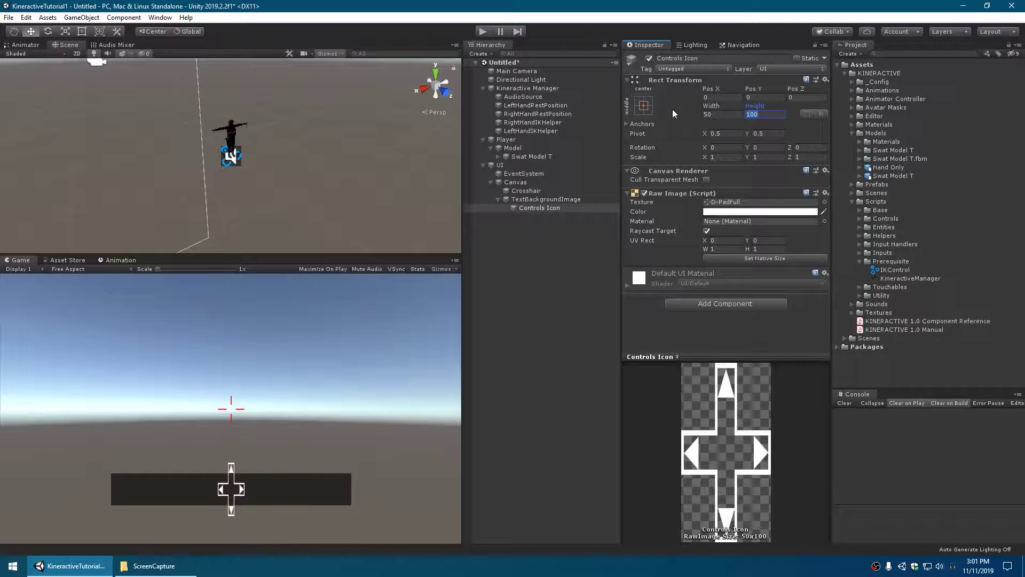
{"action": "type", "text": "50"}
{"action": "key", "text": "Return"}
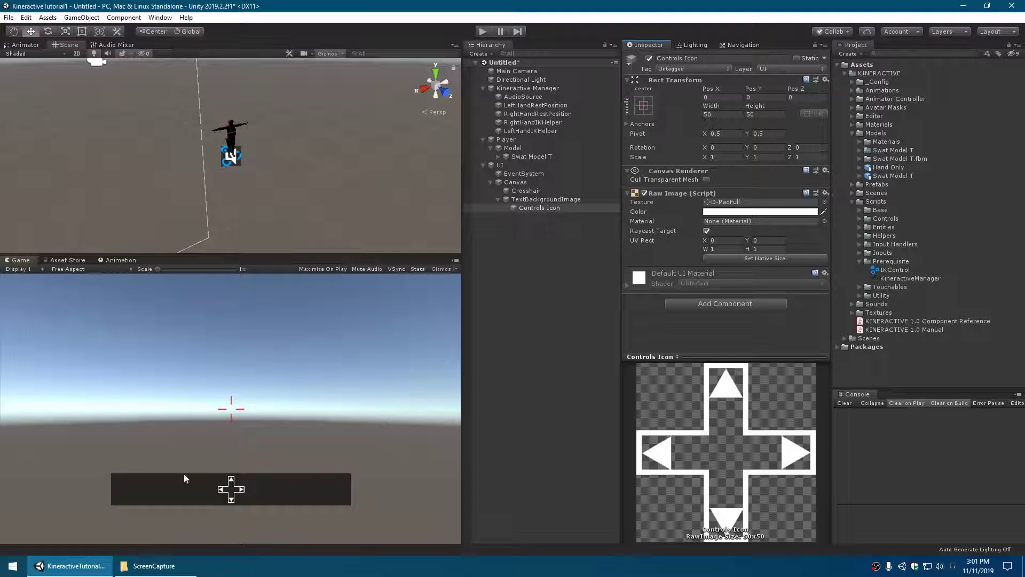
Step: Anchor Controls Icon to the middle left of its parent, including pivot and position, and set its X position to 10
{"action": "left_click", "coordinate": [645, 107]}
{"action": "key", "text": "shift+alt"}
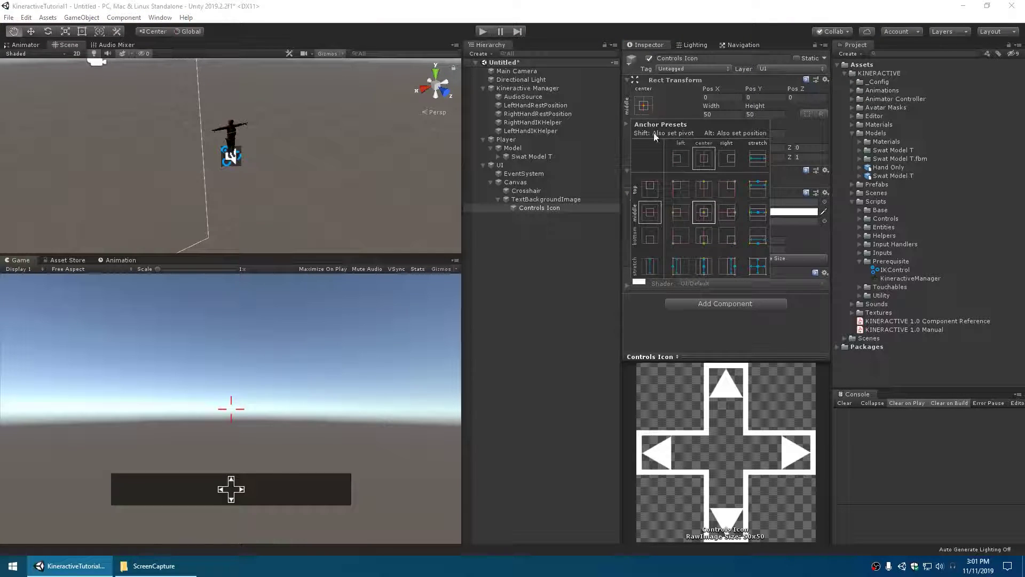
{"action": "left_click", "coordinate": [682, 216], "text": "alt+shift"}
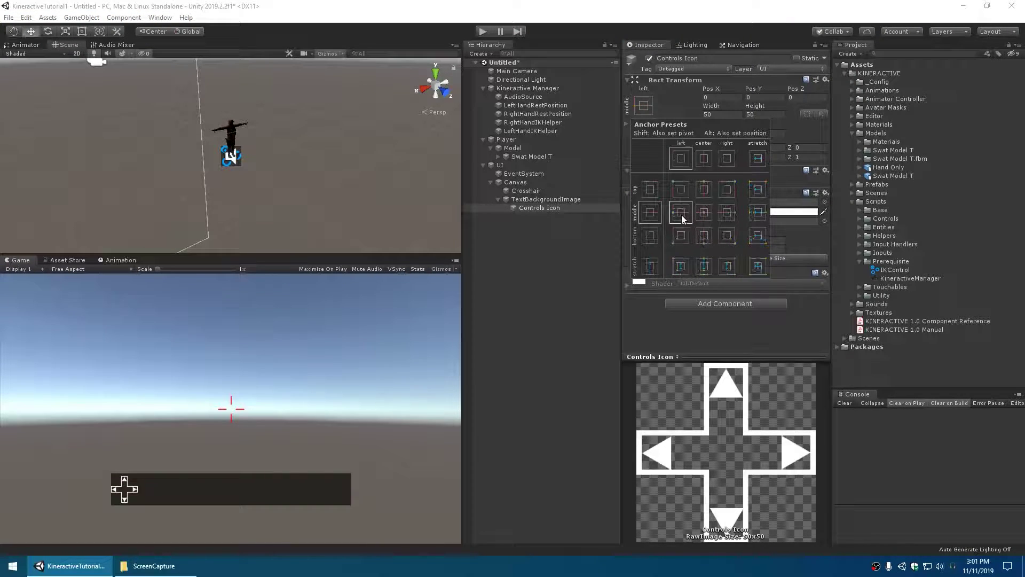
{"action": "left_click", "coordinate": [662, 338]}
{"action": "left_click", "coordinate": [719, 97]}
{"action": "type", "text": "10"}
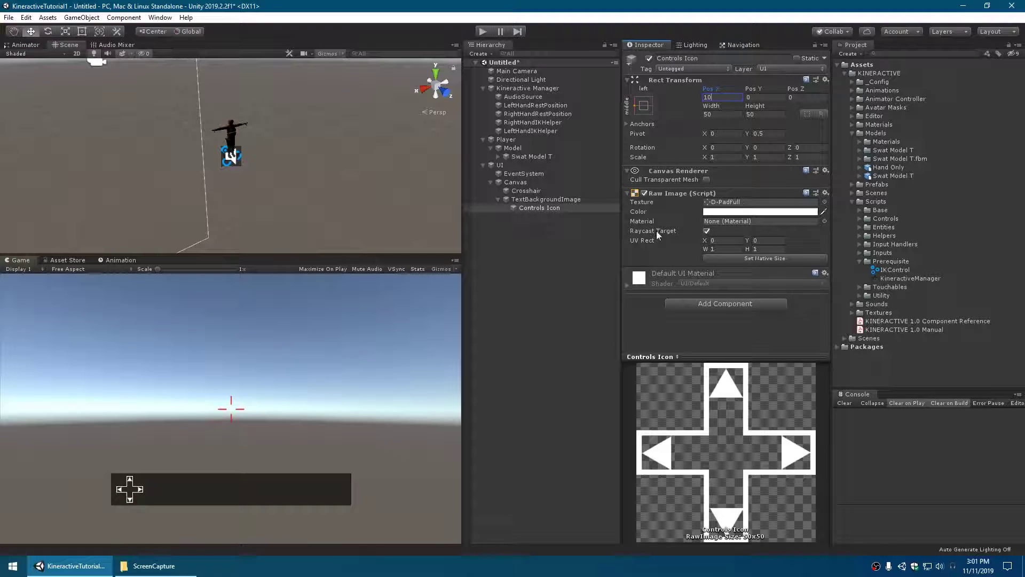
{"action": "left_click", "coordinate": [565, 245]}
Step: Add a UI Text object under TextBackgroundImage and name it InstructionsText
{"action": "right_click", "coordinate": [536, 200]}
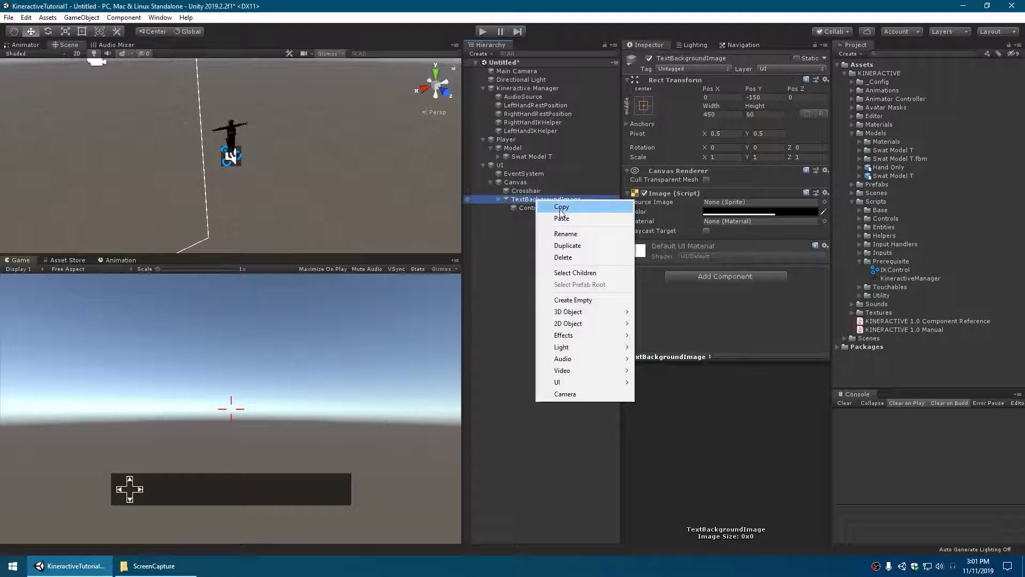
{"action": "mouse_move", "coordinate": [576, 382]}
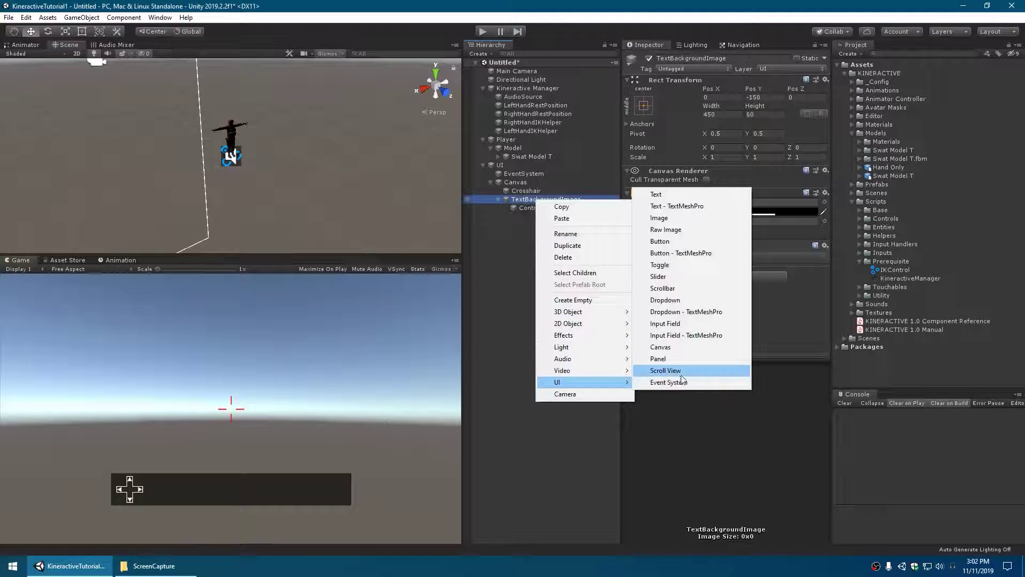
{"action": "left_click", "coordinate": [657, 193]}
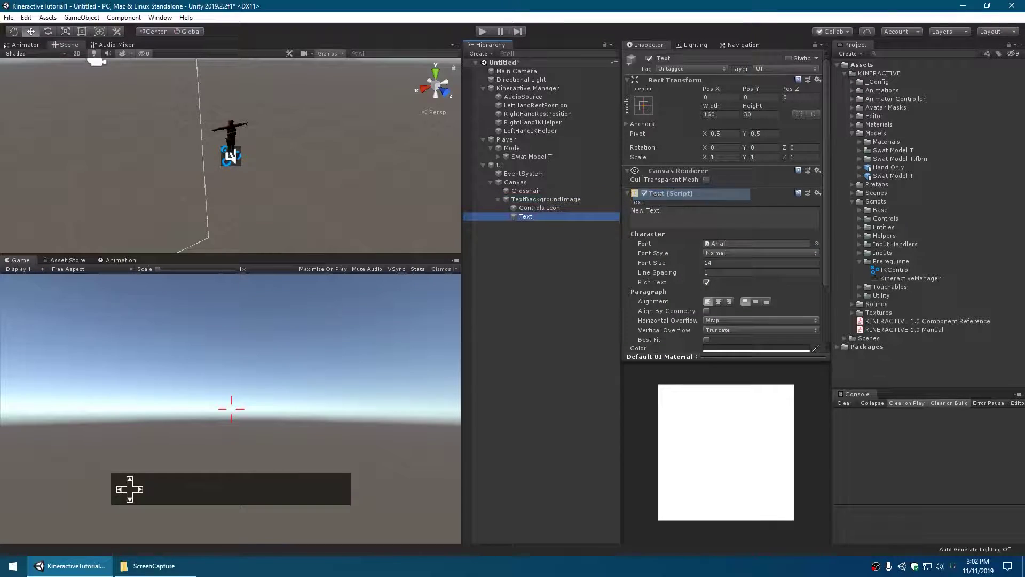
{"action": "type", "text": "In"}
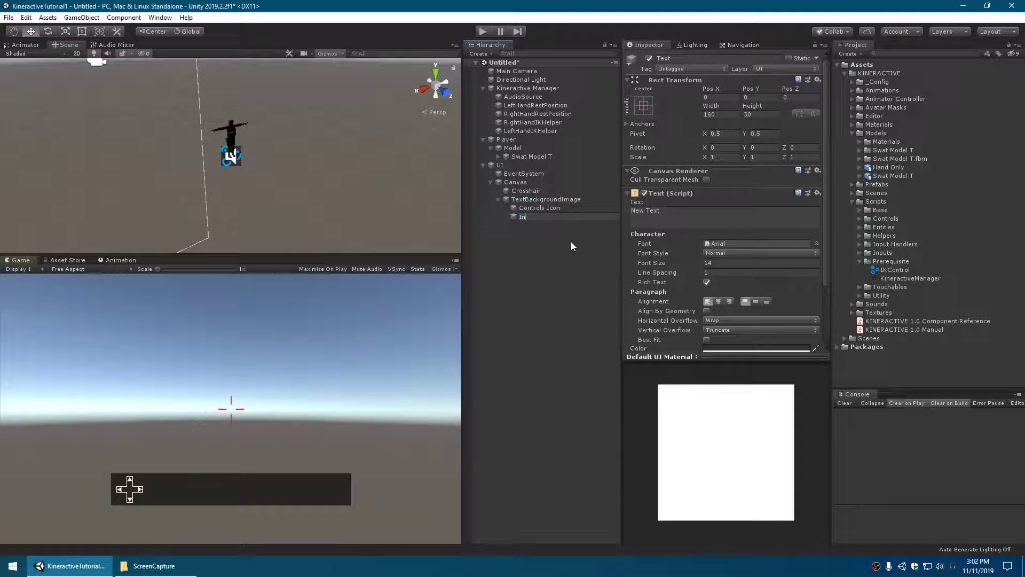
{"action": "type", "text": "structionsText"}
{"action": "key", "text": "Return"}
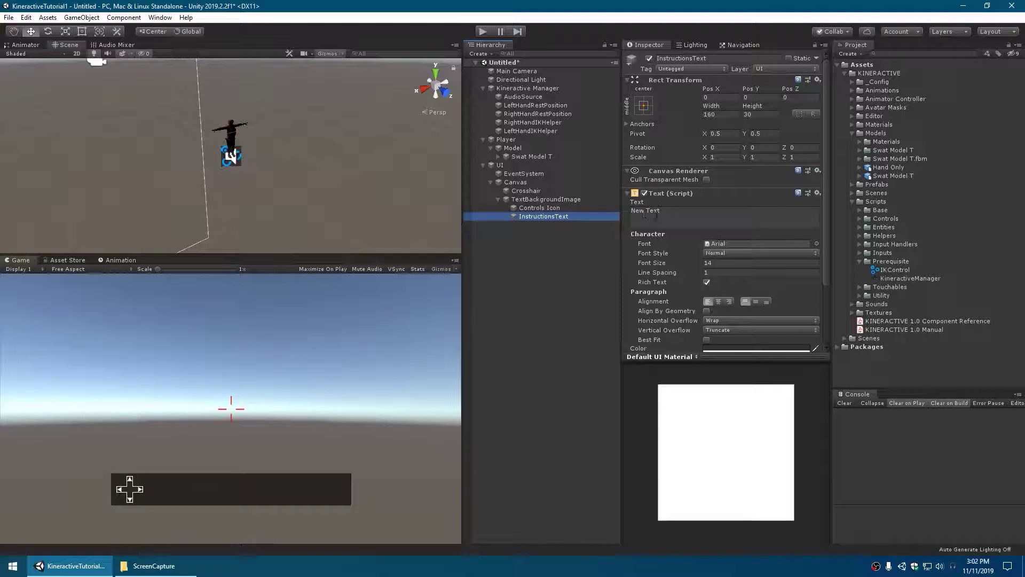
Step: Format InstructionsText in bold at font size 26 with a white color
{"action": "left_click", "coordinate": [652, 263]}
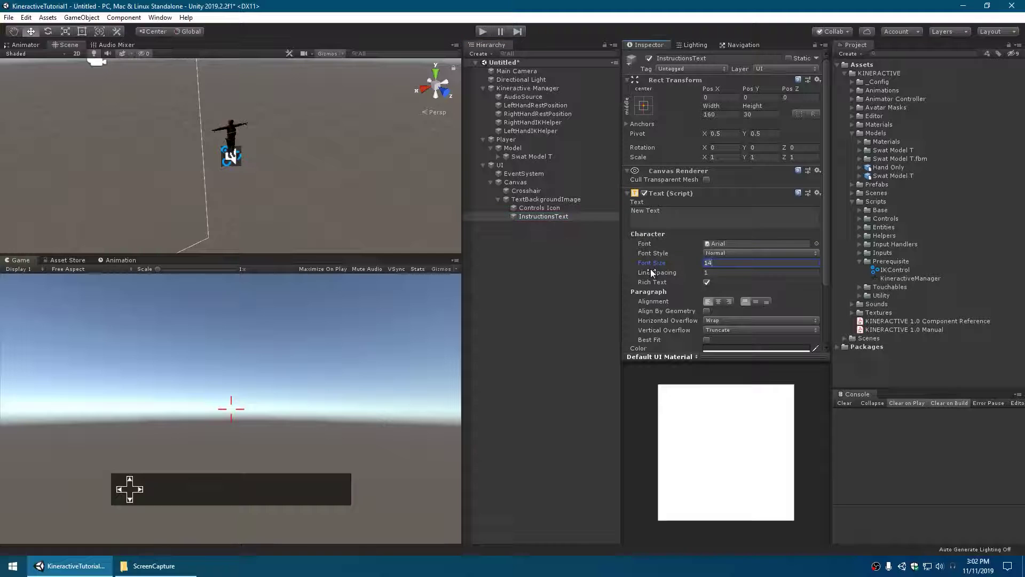
{"action": "left_click", "coordinate": [721, 253]}
{"action": "left_click", "coordinate": [727, 278]}
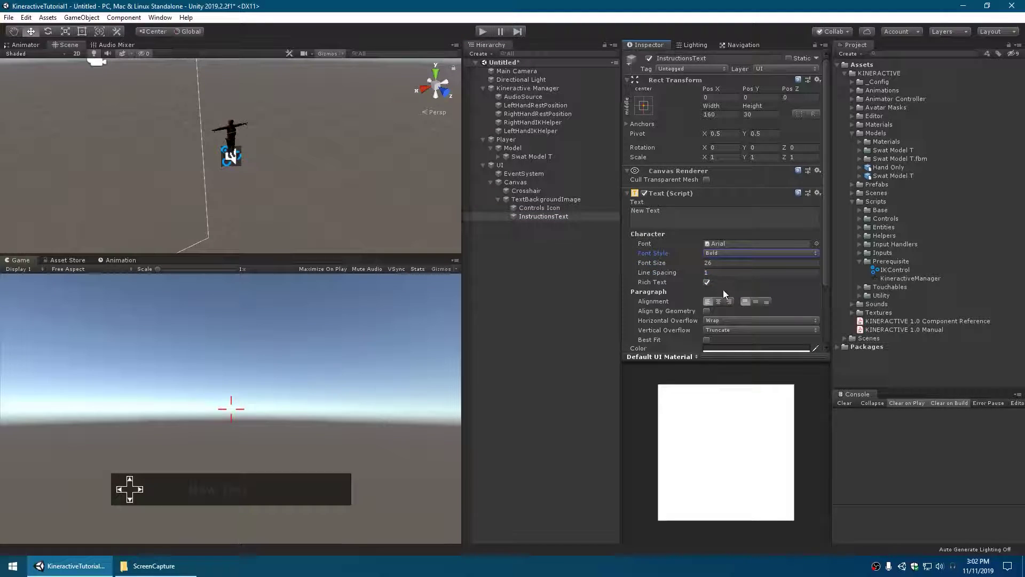
{"action": "left_click", "coordinate": [731, 348]}
{"action": "left_click_drag", "start_coordinate": [537, 233], "coordinate": [513, 179]}
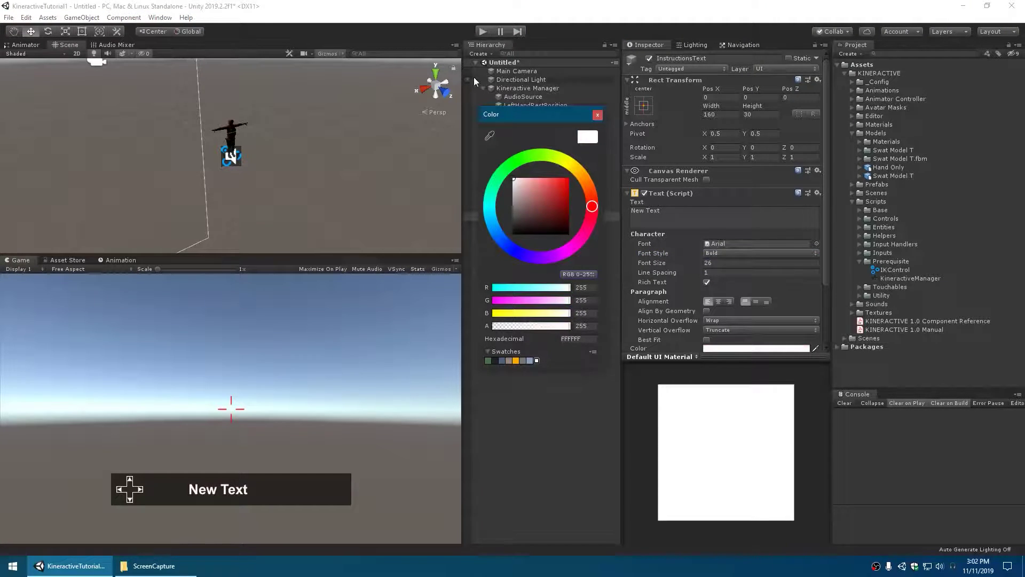
{"action": "left_click", "coordinate": [598, 115]}
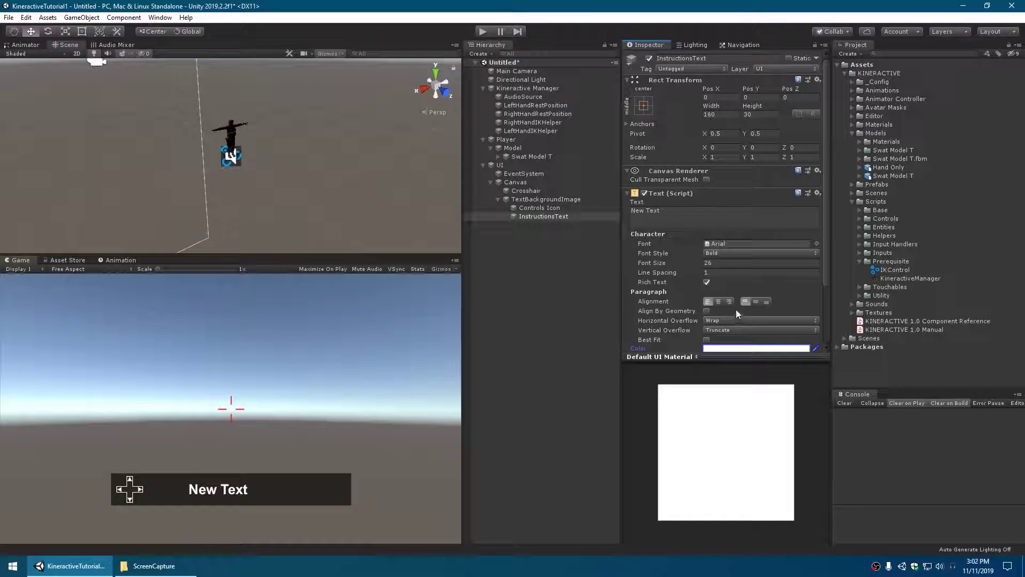
Step: Center the InstructionsText alignment horizontally and vertically, and disable its Raycast Target option
{"action": "left_click", "coordinate": [724, 303]}
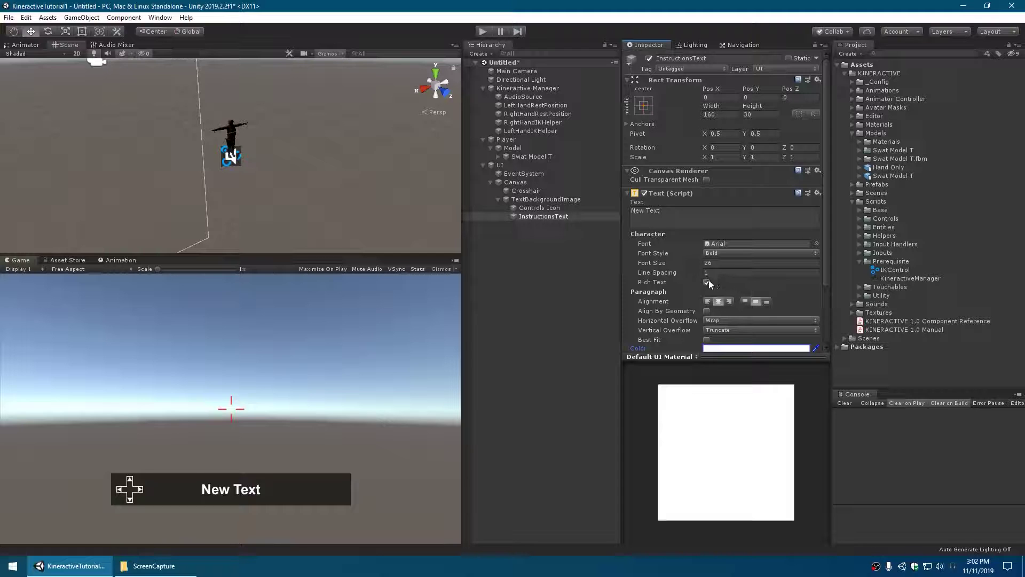
{"action": "scroll", "coordinate": [707, 281], "scroll_direction": "down", "scroll_amount": 3}
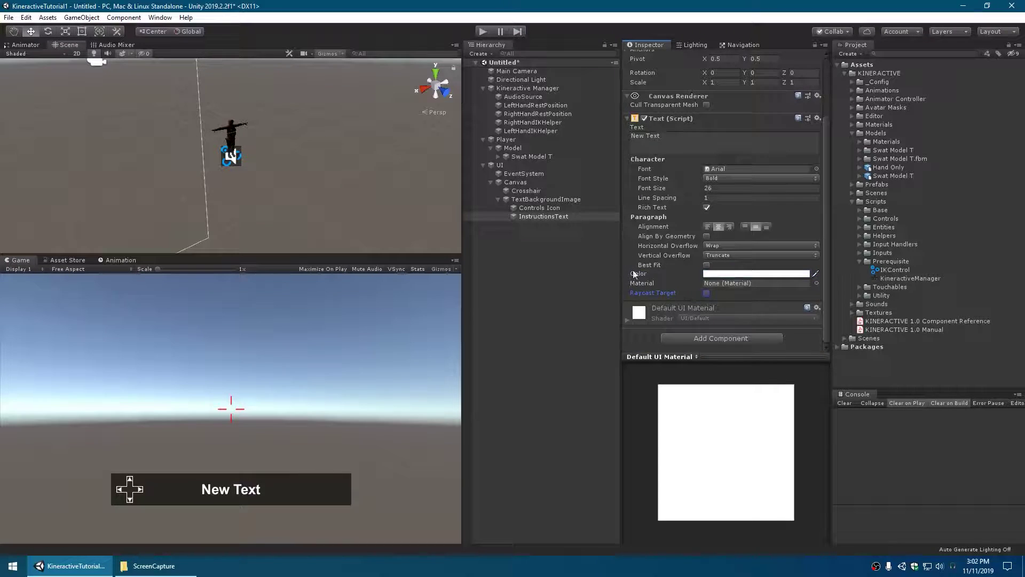
{"action": "left_click", "coordinate": [560, 208]}
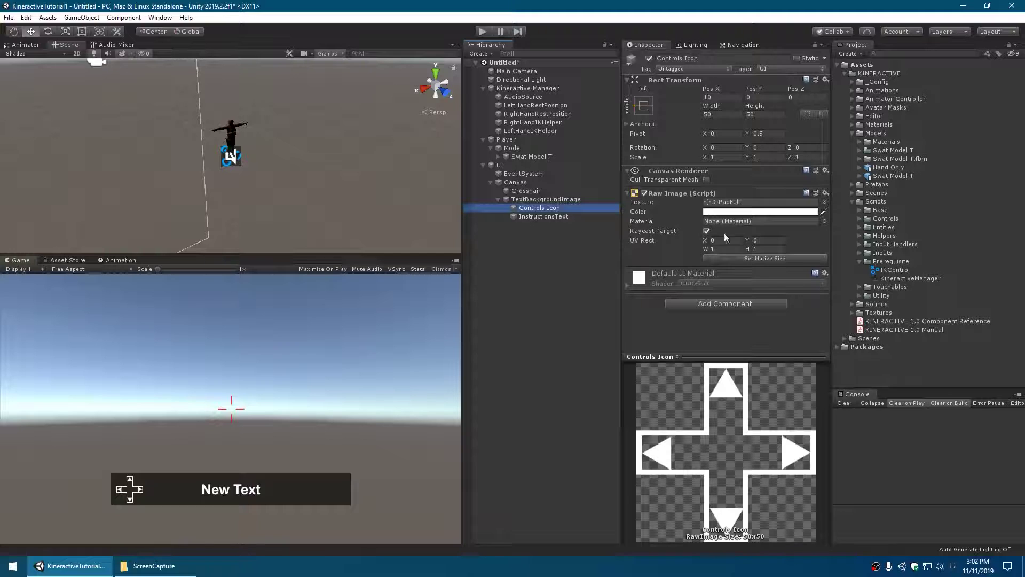
{"action": "left_click", "coordinate": [600, 201]}
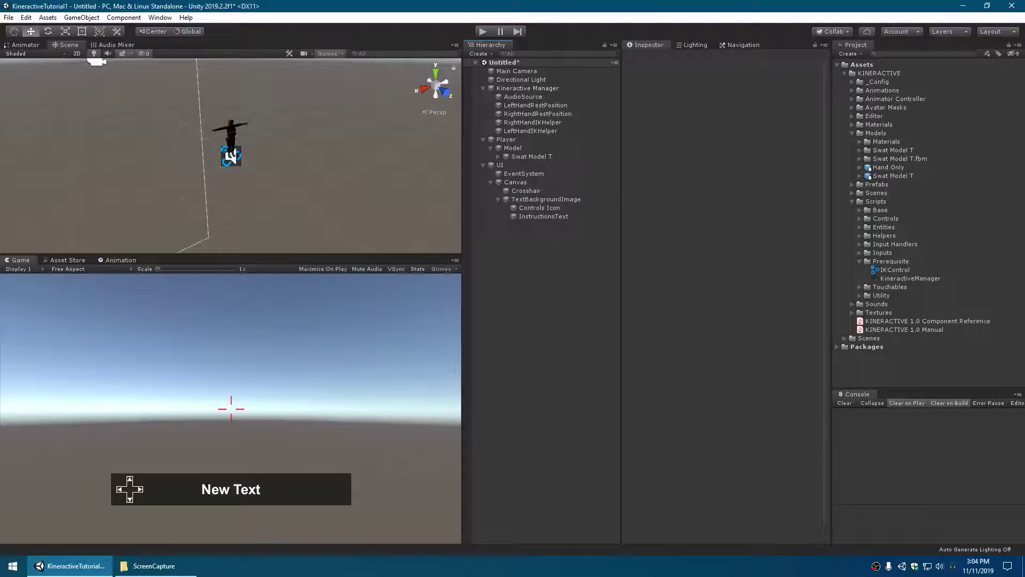
Step: Create an empty child object under Player and name it Camera Holder
{"action": "right_click", "coordinate": [522, 141]}
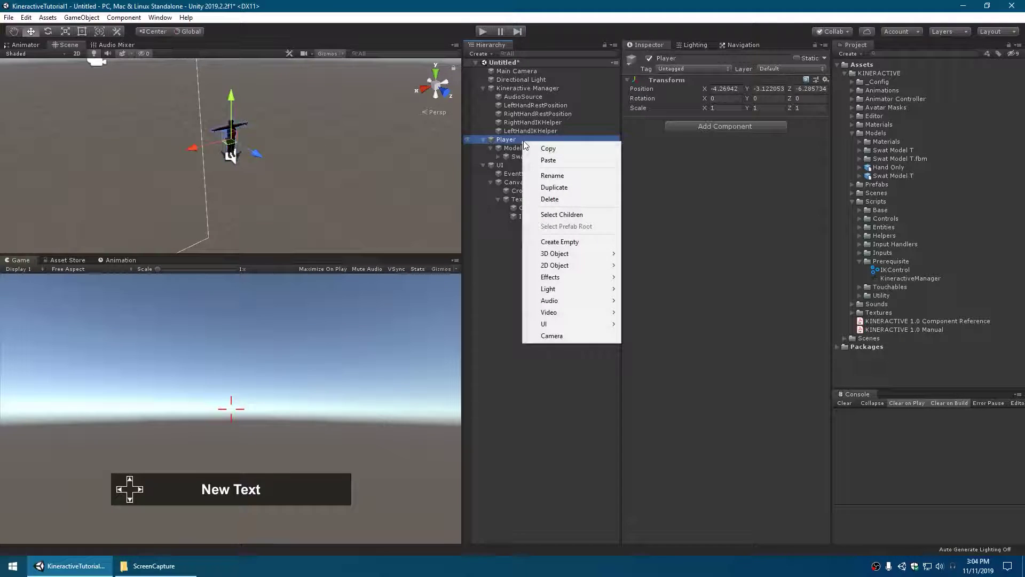
{"action": "left_click", "coordinate": [572, 242]}
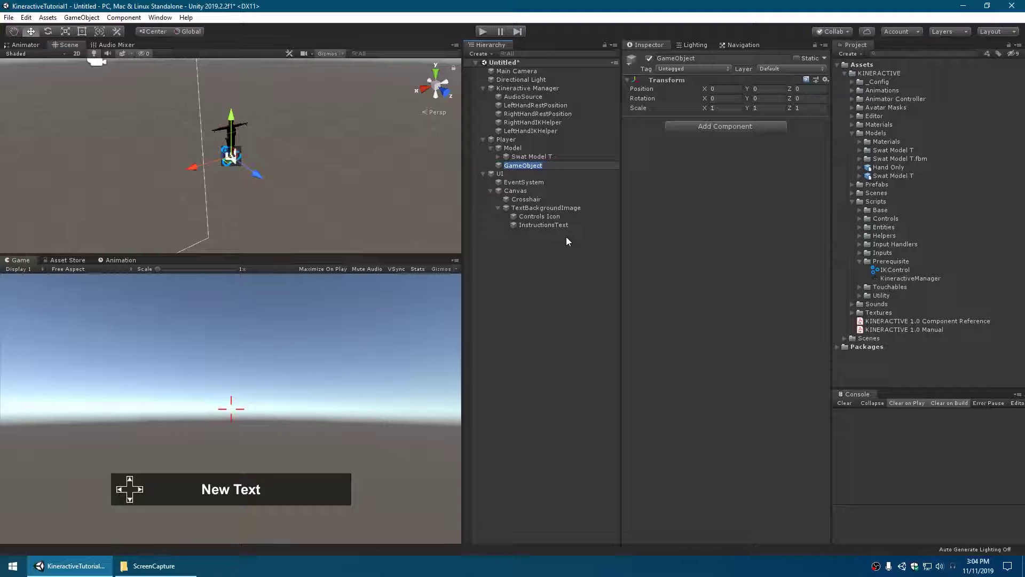
{"action": "type", "text": "Camera"}
{"action": "key", "text": "BackSpace"}
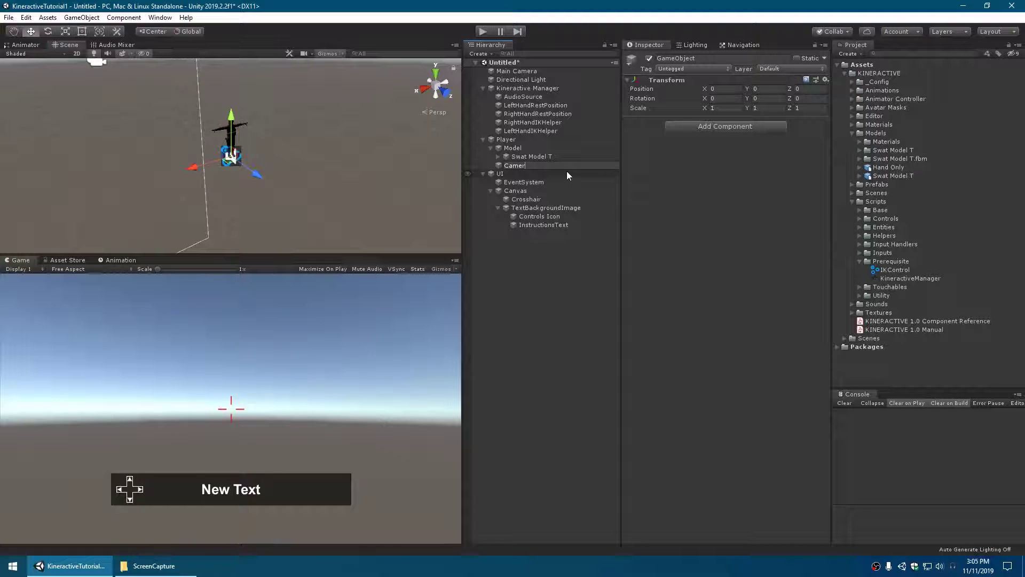
{"action": "type", "text": "a"}
{"action": "type", "text": " Holder"}
{"action": "key", "text": "Return"}
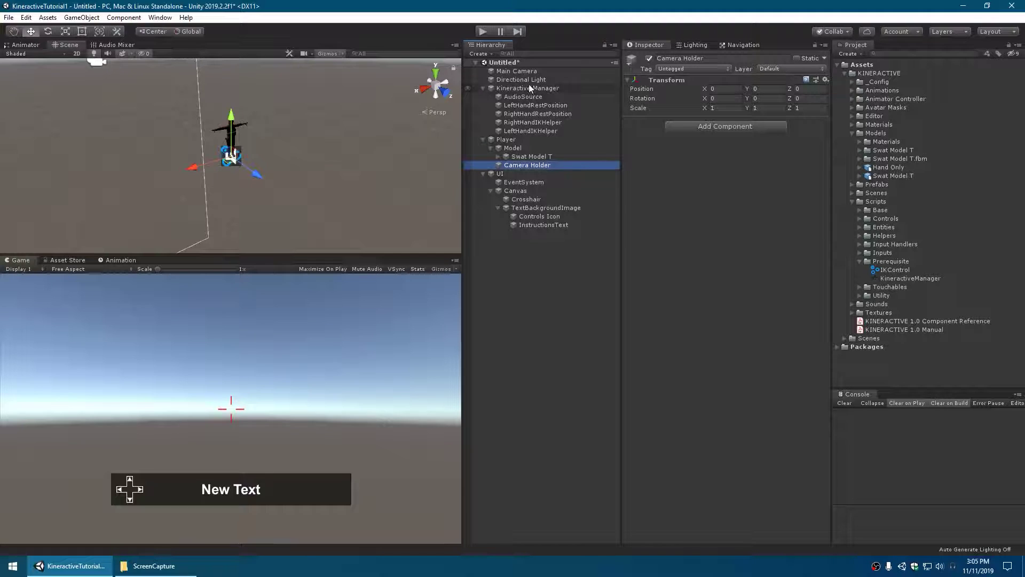
Step: Parent Main Camera to Camera Holder and reset its transform
{"action": "left_click_drag", "start_coordinate": [520, 71], "coordinate": [558, 166]}
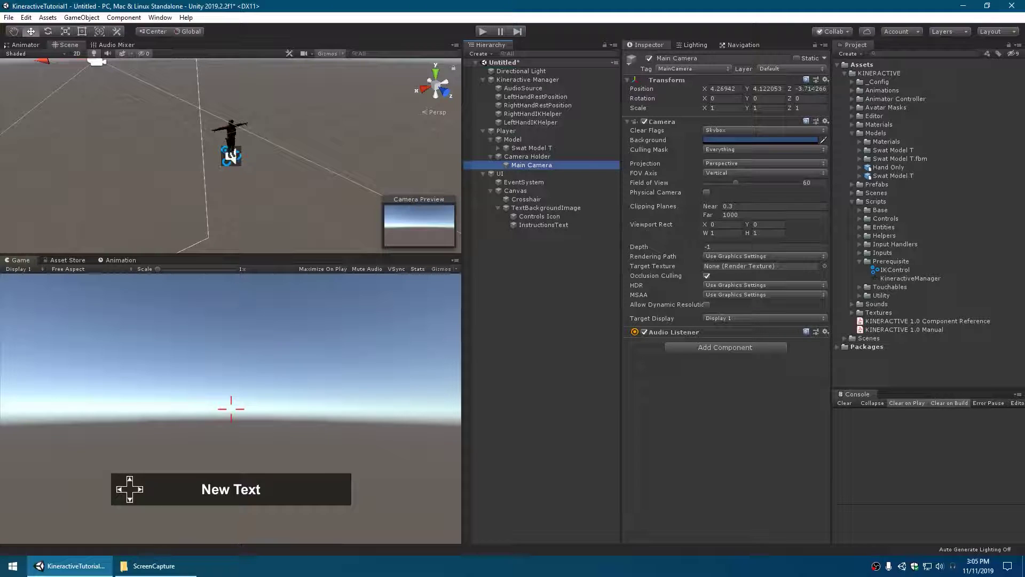
{"action": "left_click", "coordinate": [825, 79]}
{"action": "left_click", "coordinate": [838, 92]}
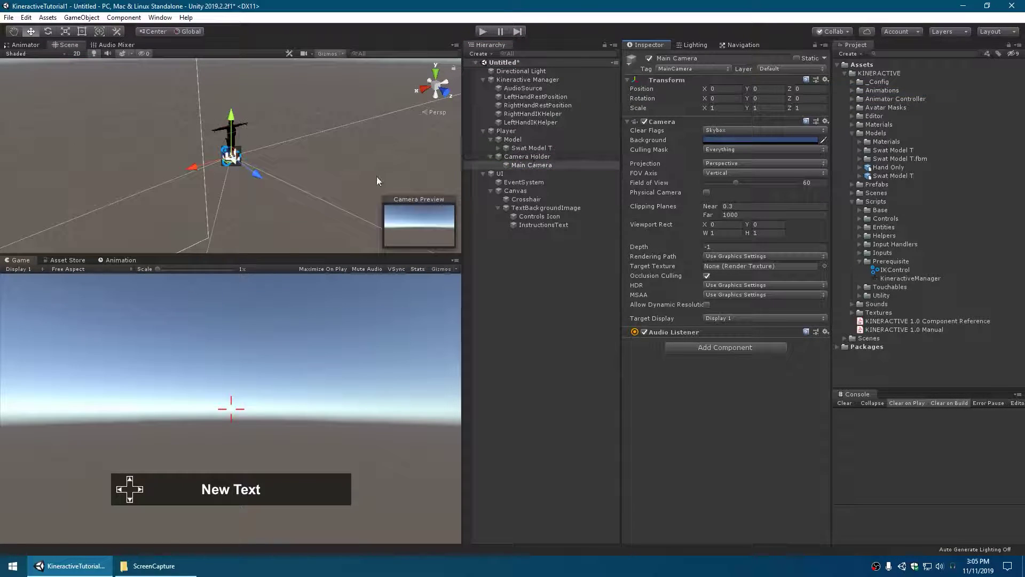
Step: Raise Camera Holder to the model's head height, at a Y position of about 1.62
{"action": "left_click", "coordinate": [521, 157]}
{"action": "left_click_drag", "start_coordinate": [230, 118], "coordinate": [234, 87]}
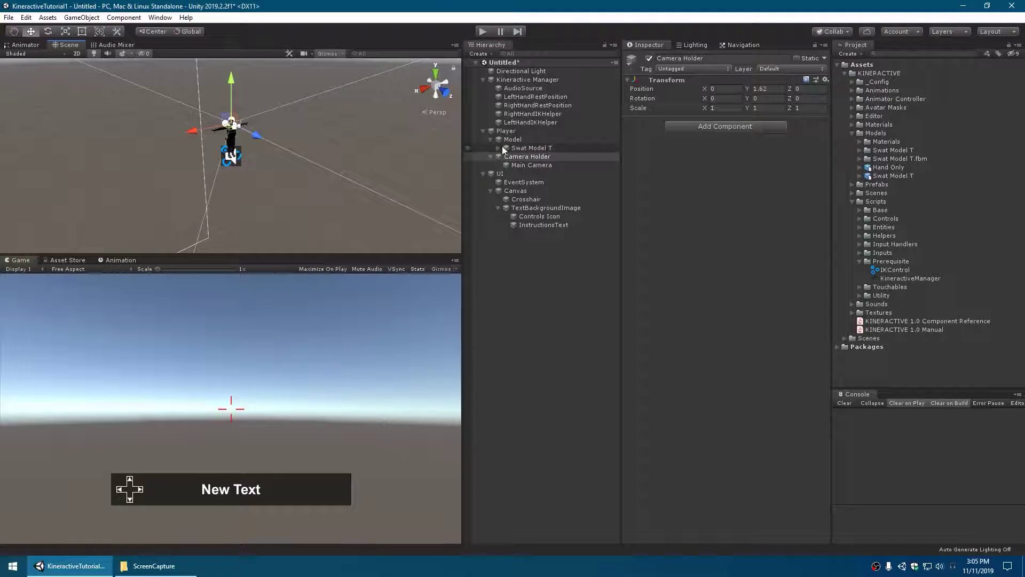
{"action": "left_click", "coordinate": [568, 284]}
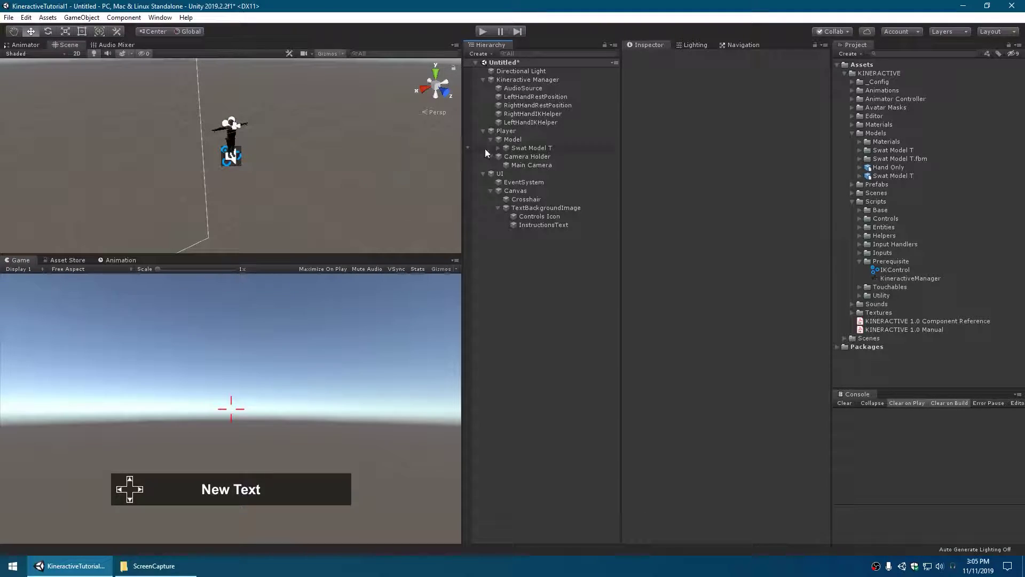
Step: Find the swat:Head bone of Swat Model T and set its scale to 0 to hide the head
{"action": "left_click", "coordinate": [522, 148]}
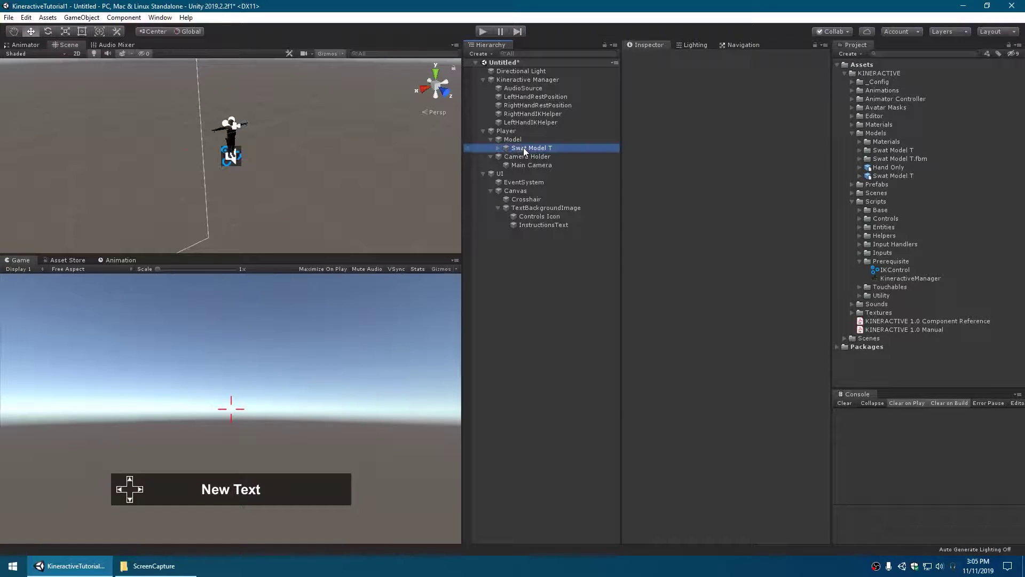
{"action": "left_click", "coordinate": [505, 53]}
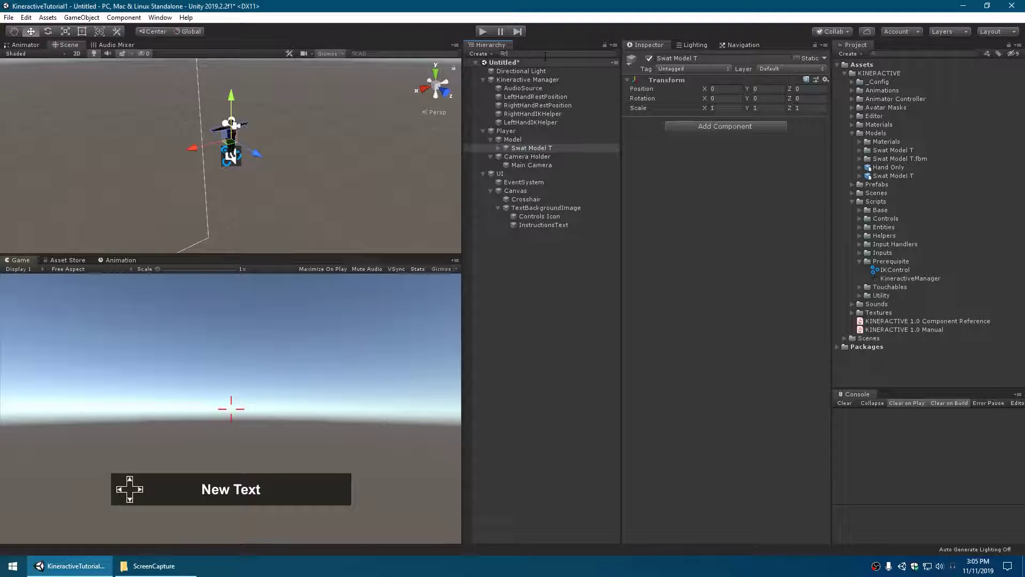
{"action": "type", "text": "head"}
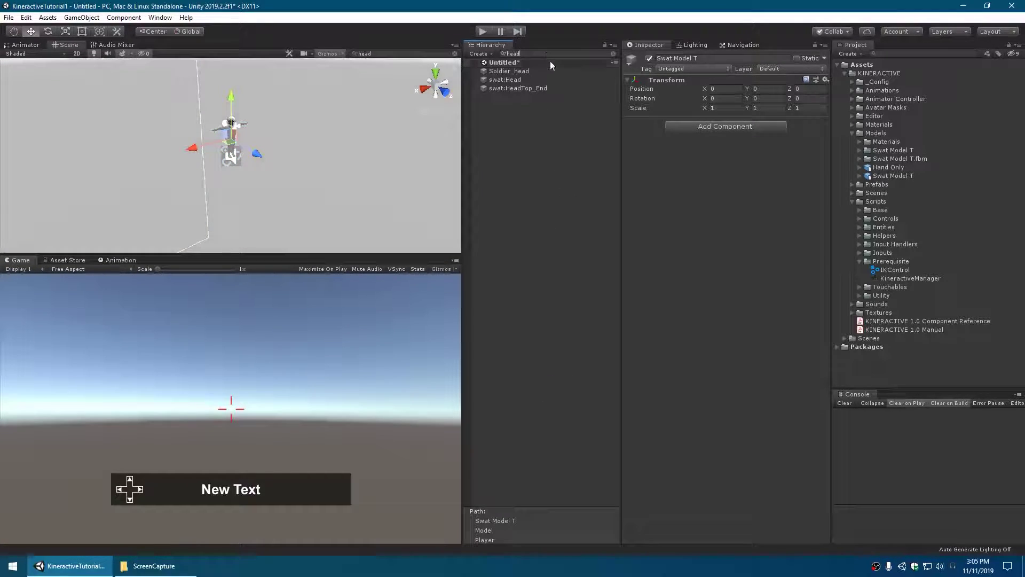
{"action": "left_click", "coordinate": [536, 80]}
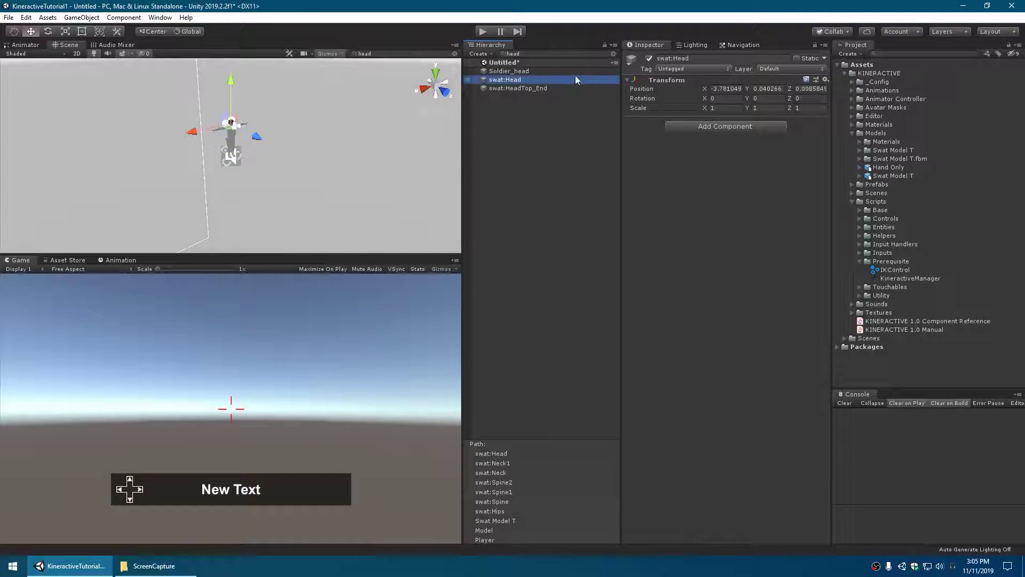
{"action": "left_click", "coordinate": [613, 55]}
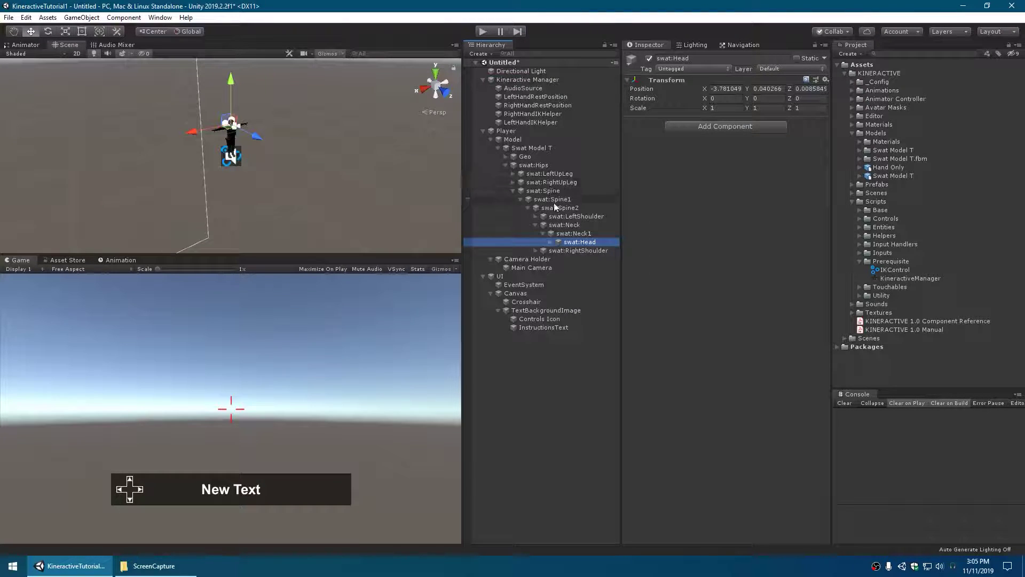
{"action": "left_click", "coordinate": [729, 109]}
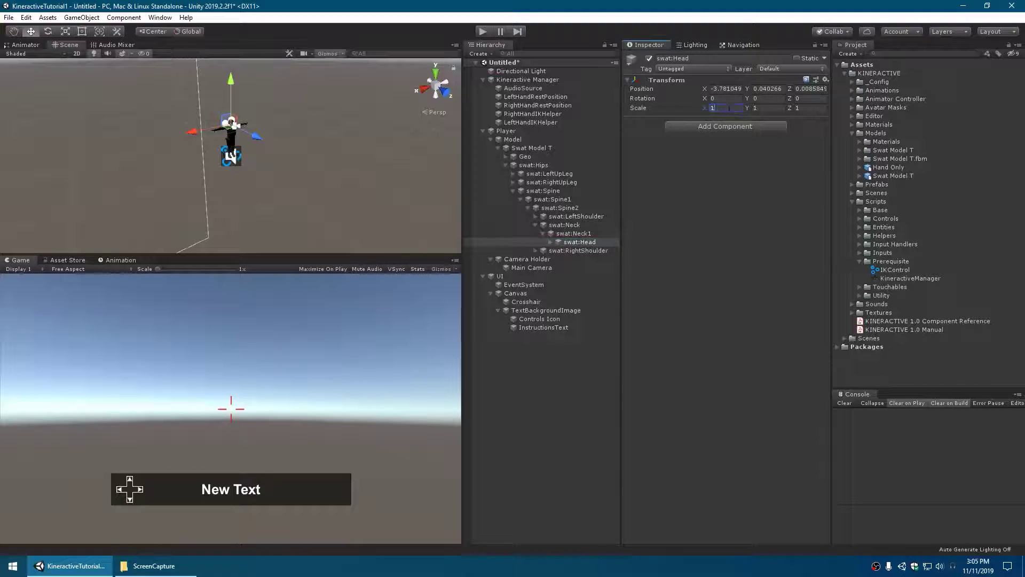
{"action": "key", "text": "Tab"}
{"action": "key", "text": "Tab"}
{"action": "type", "text": "0"}
Step: Move Camera Holder to about Y 1.855 and Z -0.127, and tilt it downward to about 53 degrees on X
{"action": "left_click_drag", "start_coordinate": [235, 155], "coordinate": [346, 133], "text": "alt"}
{"action": "scroll", "coordinate": [294, 122], "scroll_direction": "up", "scroll_amount": 6, "text": "alt"}
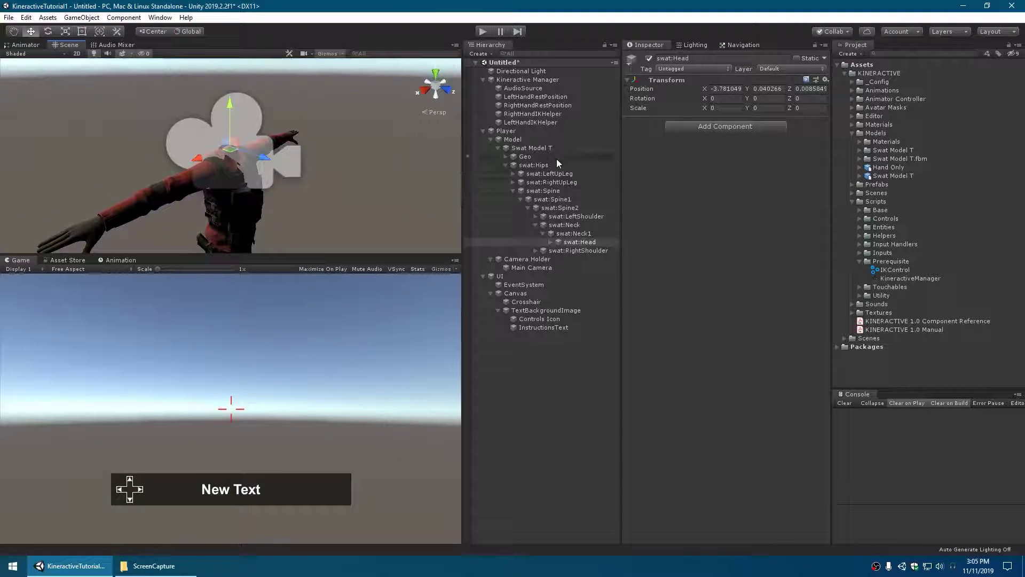
{"action": "left_click_drag", "start_coordinate": [540, 267], "coordinate": [539, 262]}
{"action": "left_click_drag", "start_coordinate": [233, 98], "coordinate": [234, 88]}
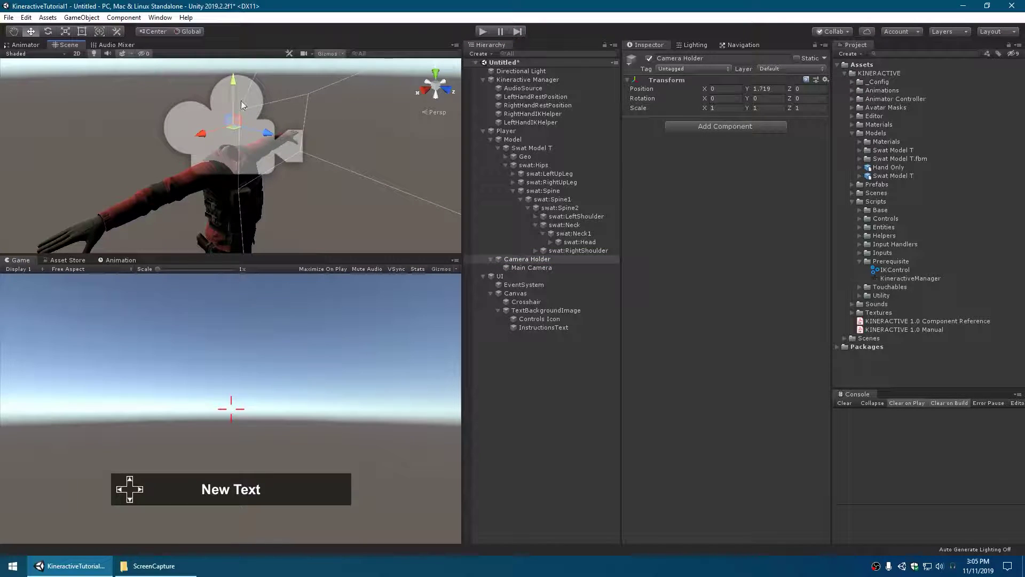
{"action": "key", "text": "e"}
{"action": "left_click_drag", "start_coordinate": [262, 109], "coordinate": [246, 139]}
{"action": "key", "text": "w"}
{"action": "left_click_drag", "start_coordinate": [226, 82], "coordinate": [225, 63]}
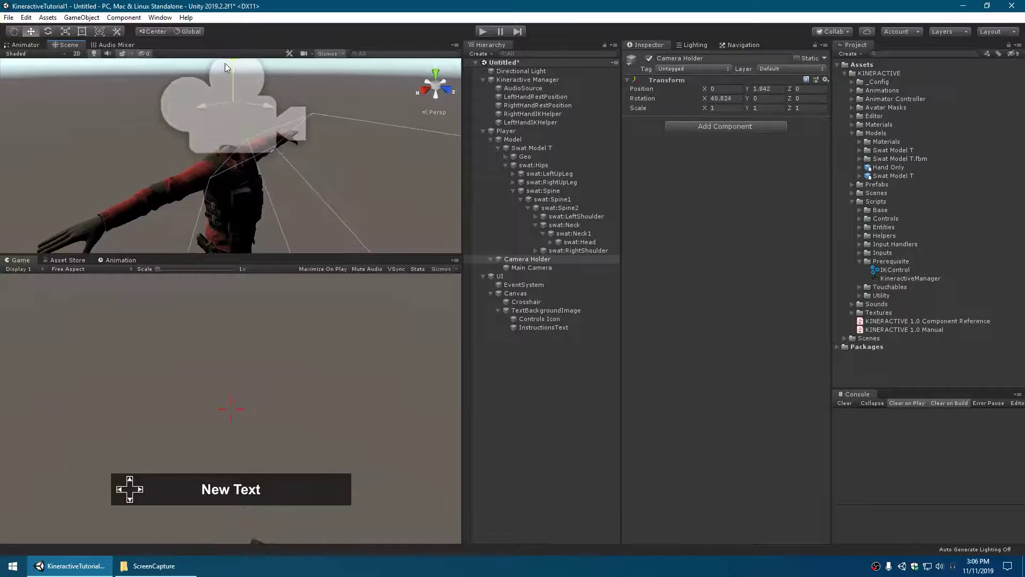
{"action": "left_click_drag", "start_coordinate": [265, 102], "coordinate": [254, 121]}
{"action": "key", "text": "e"}
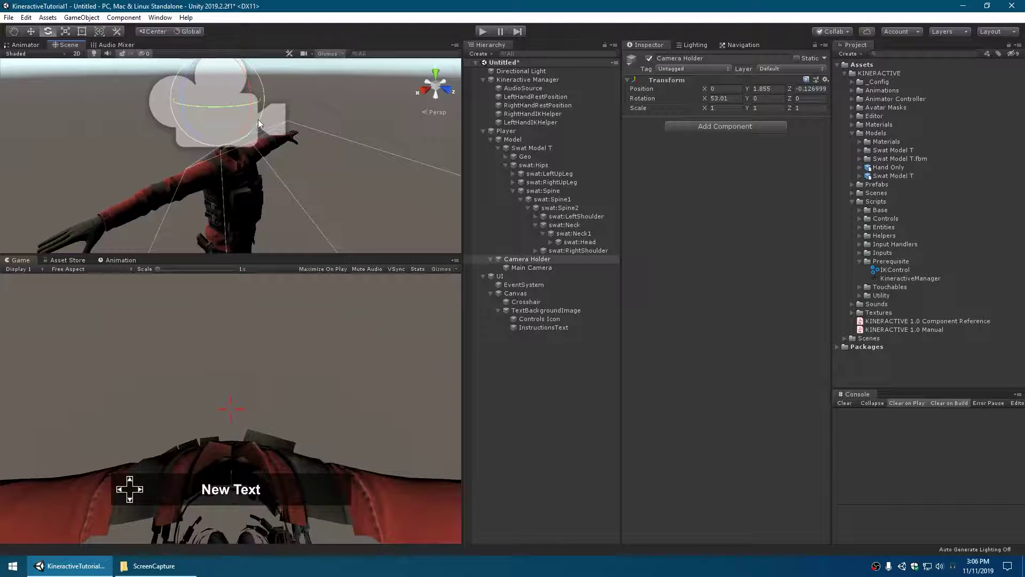
Step: Reduce the near clipping plane distance of Main Camera
{"action": "left_click", "coordinate": [553, 266]}
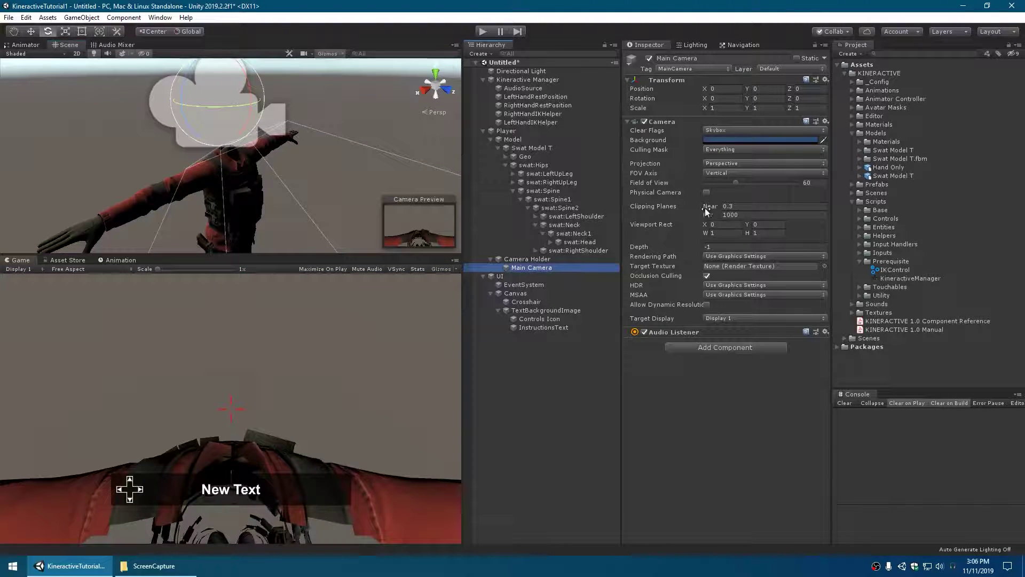
{"action": "left_click_drag", "start_coordinate": [712, 205], "coordinate": [91, 159]}
Step: Assign Main Camera as the Ray Origin of Kineractive Manager and set its Layer Mask to Everything
{"action": "left_click", "coordinate": [534, 80]}
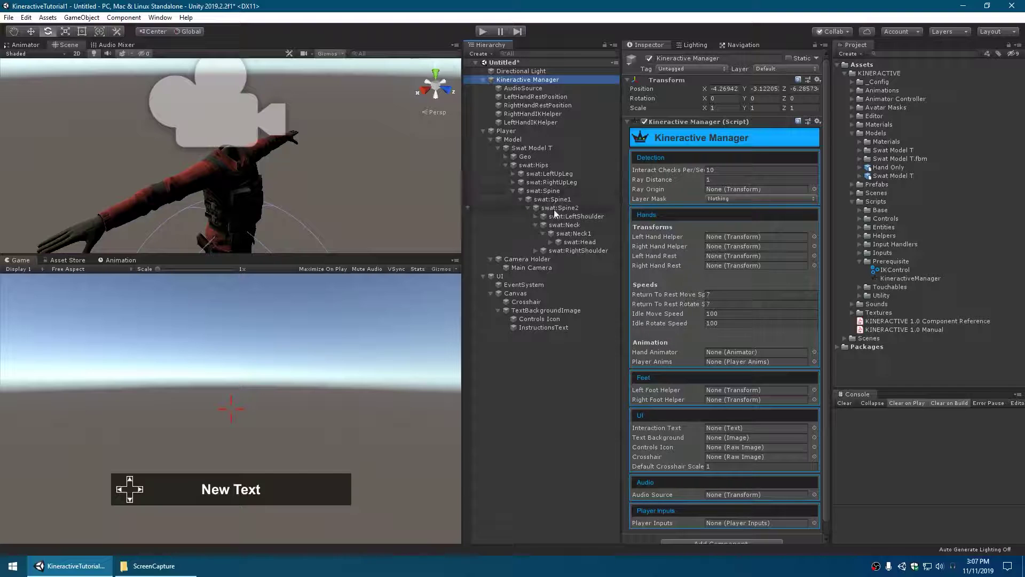
{"action": "left_click_drag", "start_coordinate": [530, 270], "coordinate": [730, 190]}
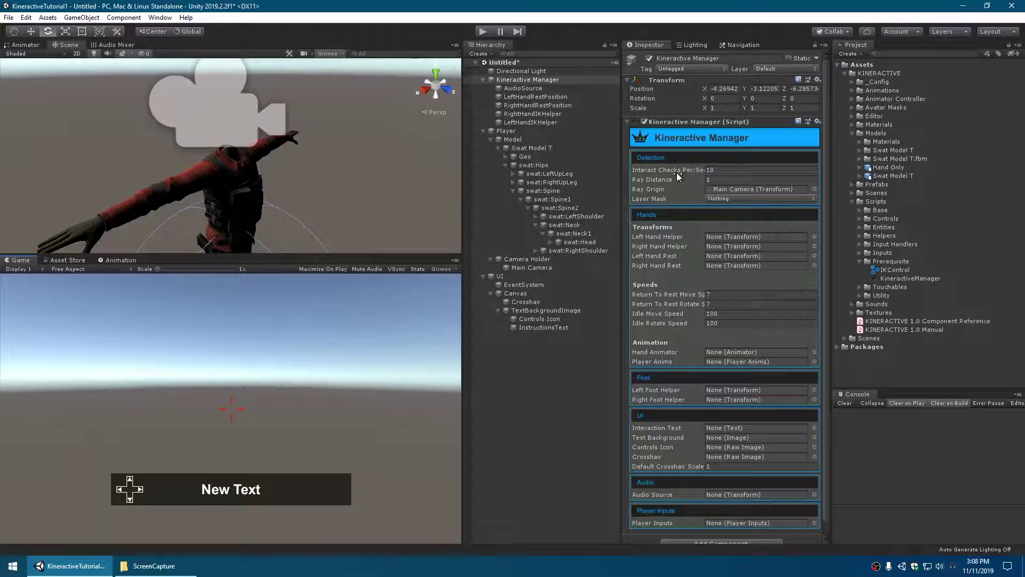
{"action": "mouse_move", "coordinate": [675, 173]}
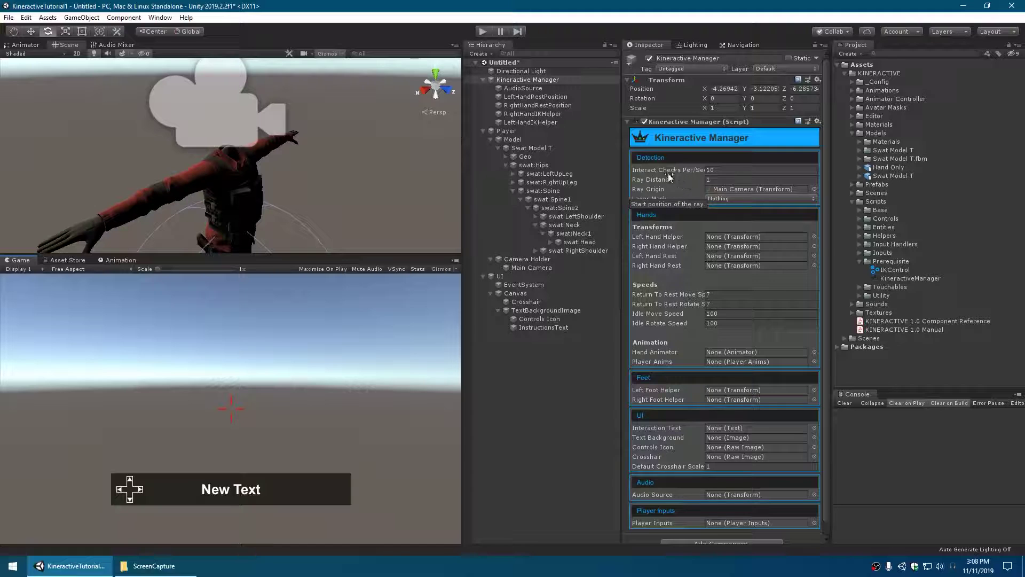
{"action": "mouse_move", "coordinate": [698, 169]}
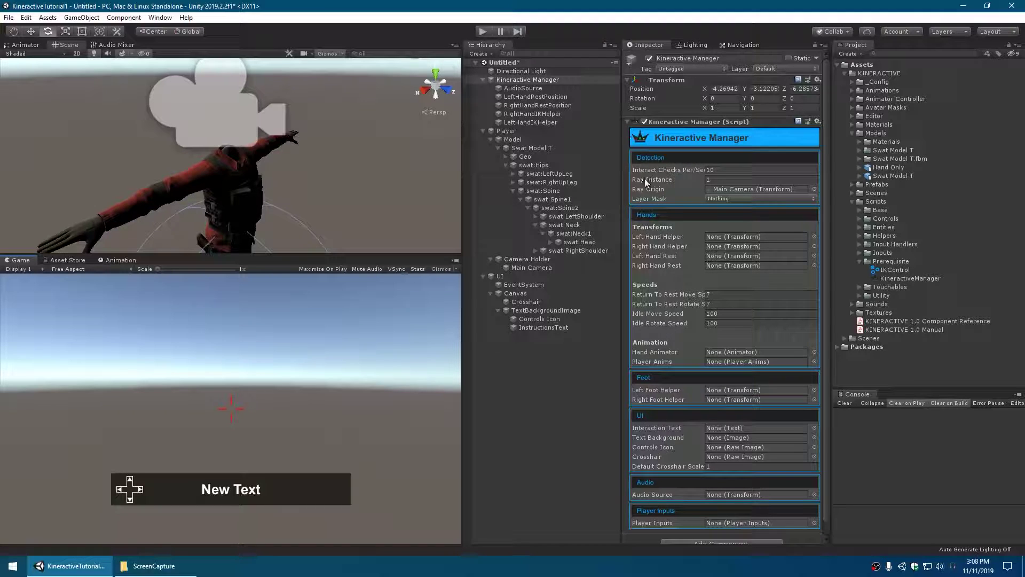
{"action": "left_click", "coordinate": [731, 200]}
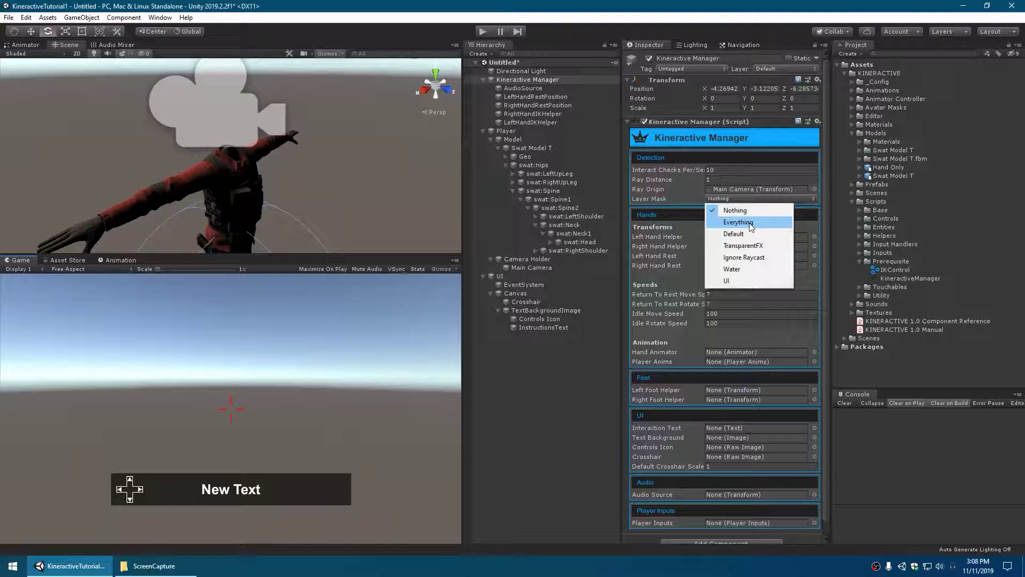
{"action": "left_click", "coordinate": [749, 223]}
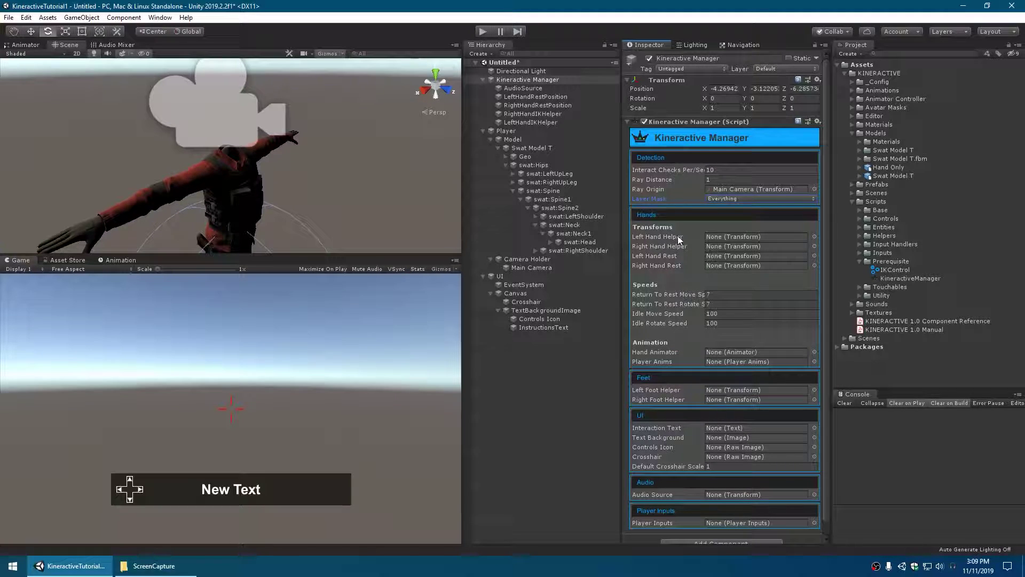
Step: Assign LeftHandIKHelper, RightHandIKHelper, LeftHandRestPosition and RightHandRestPosition to the matching hand transforms of Kineractive Manager
{"action": "left_click_drag", "start_coordinate": [529, 123], "coordinate": [713, 238]}
{"action": "left_click_drag", "start_coordinate": [533, 114], "coordinate": [722, 247]}
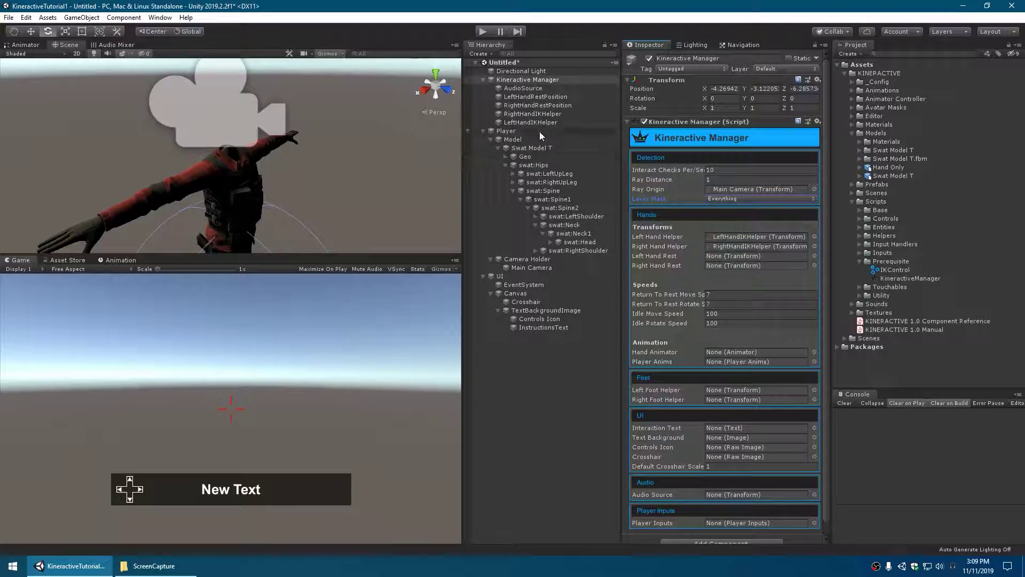
{"action": "left_click_drag", "start_coordinate": [527, 105], "coordinate": [720, 265]}
{"action": "left_click_drag", "start_coordinate": [533, 97], "coordinate": [734, 265]}
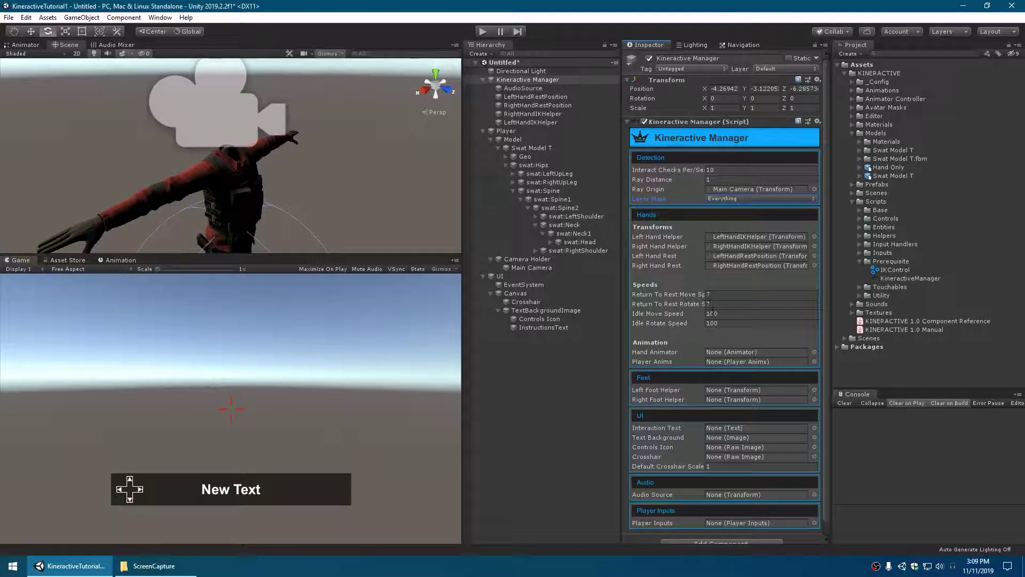
Step: Assign Model as Kineractive Manager's Hand Animator and defaultAnims as its Player Anims
{"action": "scroll", "coordinate": [684, 266], "scroll_direction": "down", "scroll_amount": 1}
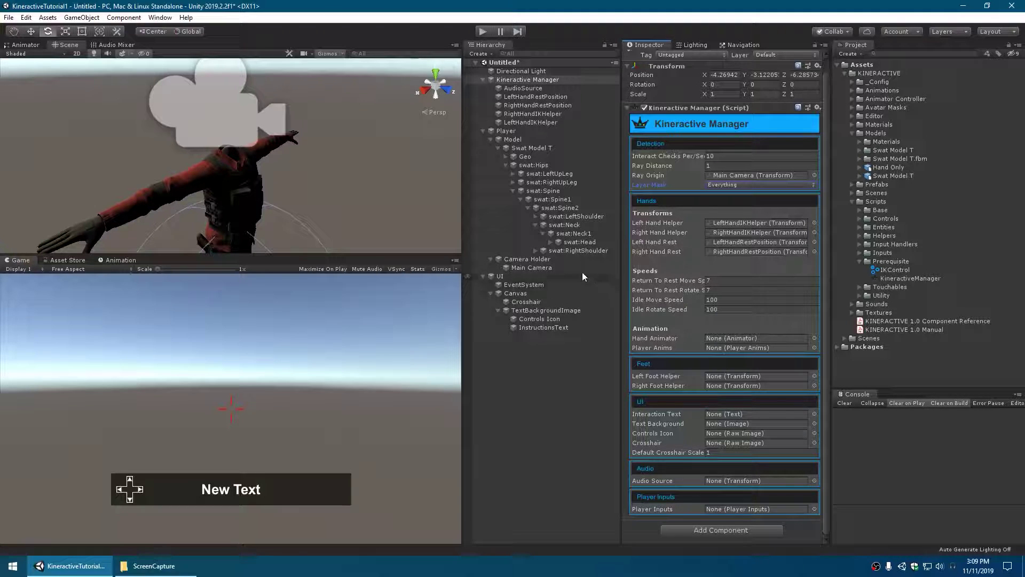
{"action": "left_click_drag", "start_coordinate": [518, 138], "coordinate": [737, 340]}
{"action": "left_click", "coordinate": [815, 347]}
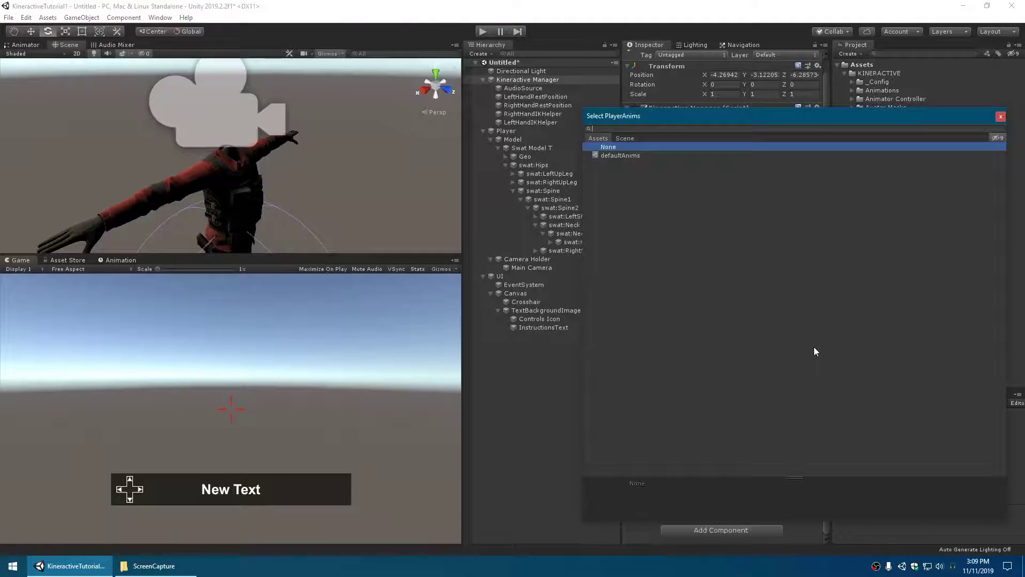
{"action": "double_click", "coordinate": [649, 155]}
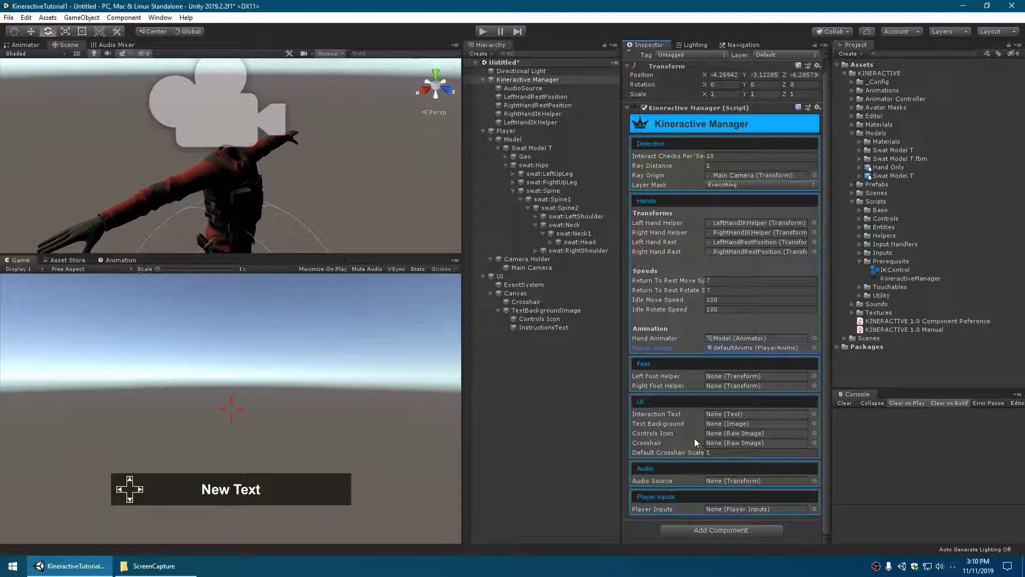
Step: Assign InstructionsText, TextBackgroundImage, Controls Icon, Crosshair and AudioSource to the matching UI and audio references of Kineractive Manager
{"action": "left_click_drag", "start_coordinate": [544, 327], "coordinate": [724, 414]}
{"action": "left_click_drag", "start_coordinate": [550, 311], "coordinate": [721, 423]}
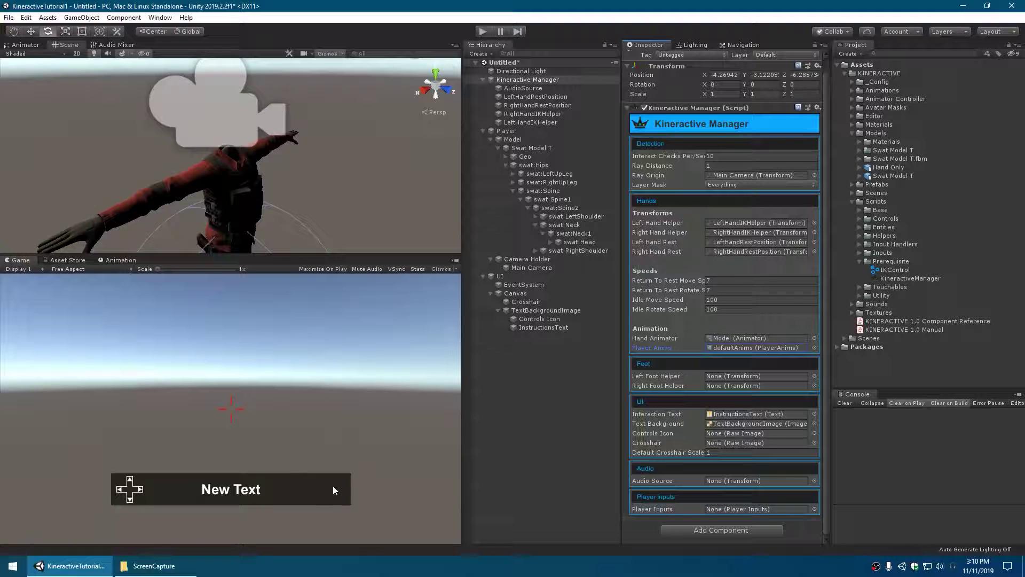
{"action": "left_click_drag", "start_coordinate": [530, 320], "coordinate": [717, 435]}
{"action": "left_click_drag", "start_coordinate": [530, 301], "coordinate": [745, 441]}
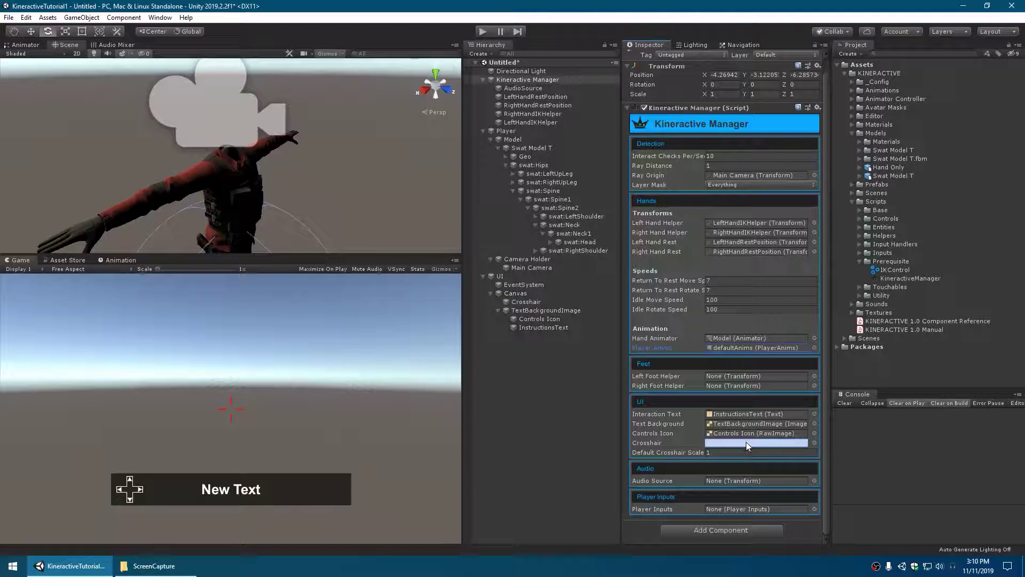
{"action": "left_click", "coordinate": [637, 454]}
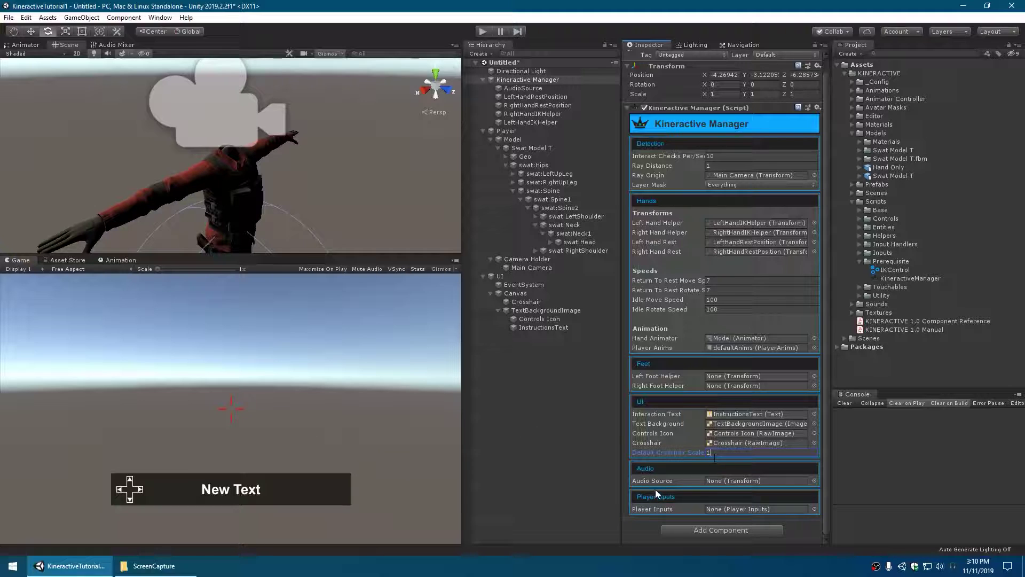
{"action": "left_click_drag", "start_coordinate": [523, 87], "coordinate": [735, 481]}
Step: Review the Input axes in the Project Settings and close the settings window
{"action": "left_click", "coordinate": [26, 17]}
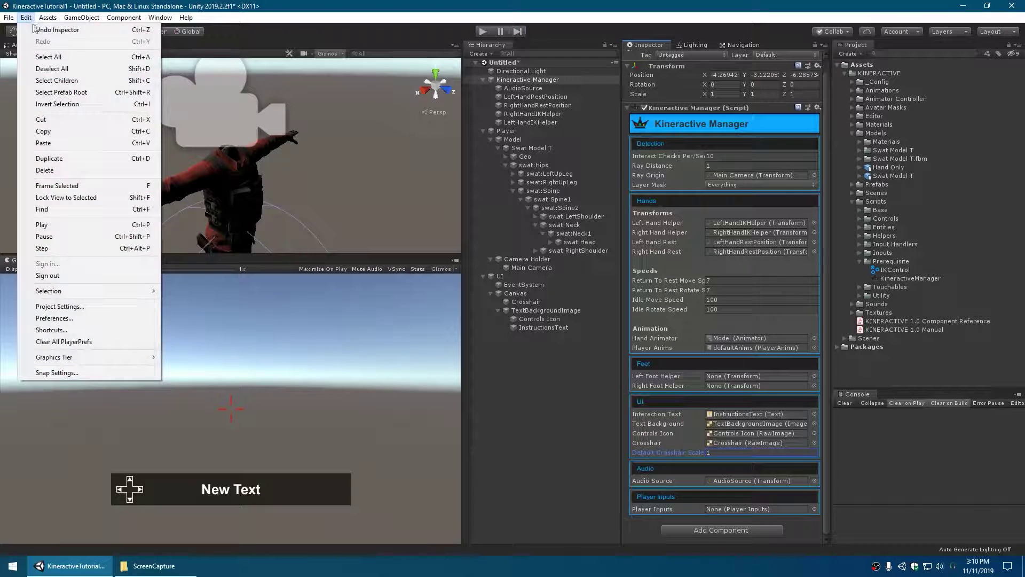
{"action": "left_click", "coordinate": [55, 308]}
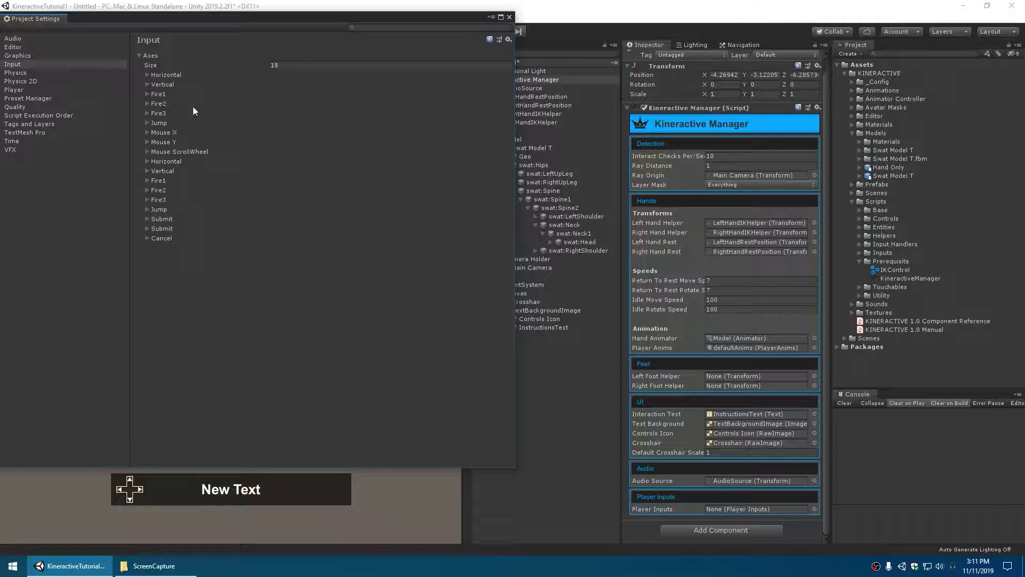
{"action": "left_click", "coordinate": [510, 17]}
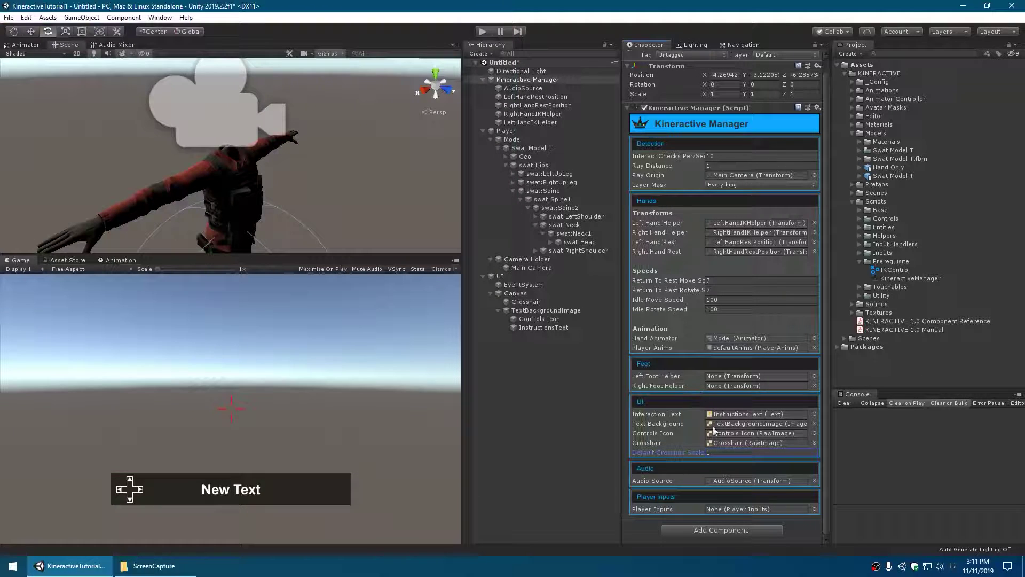
Step: Assign defaultInputs as the Player Inputs of Kineractive Manager
{"action": "left_click", "coordinate": [815, 509]}
{"action": "double_click", "coordinate": [621, 155]}
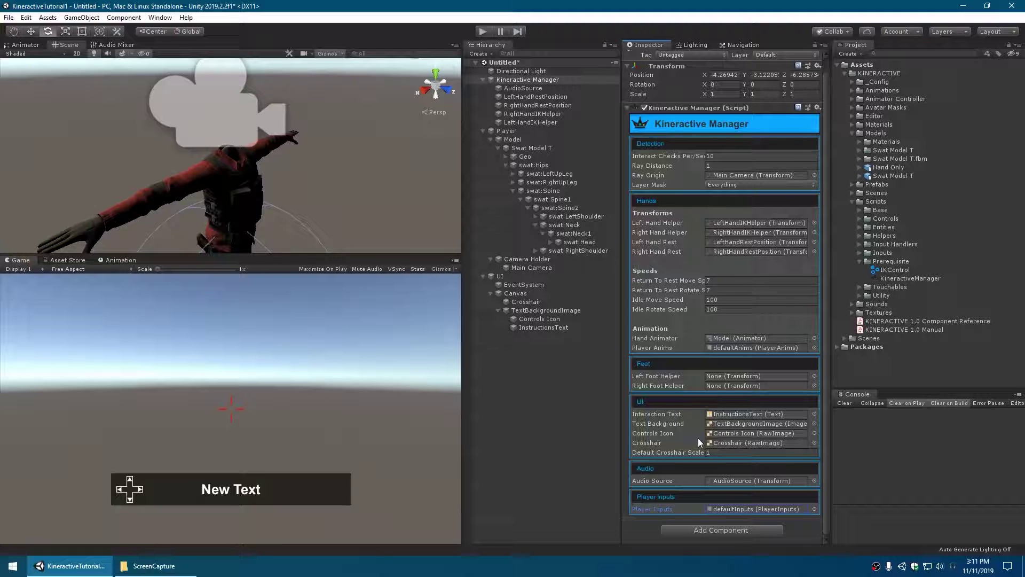
{"action": "scroll", "coordinate": [658, 394], "scroll_direction": "up", "scroll_amount": 1}
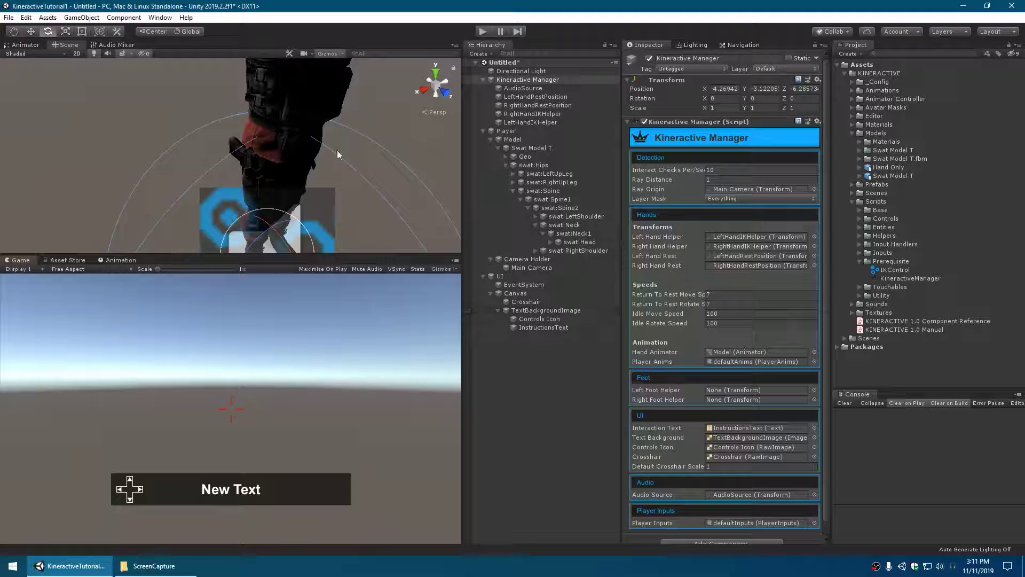
Step: Run the scene and place RightHandRestPosition at about X 0.192, Y 0.645, Z -0.062 with a Z rotation of about -86.4
{"action": "left_click", "coordinate": [483, 33]}
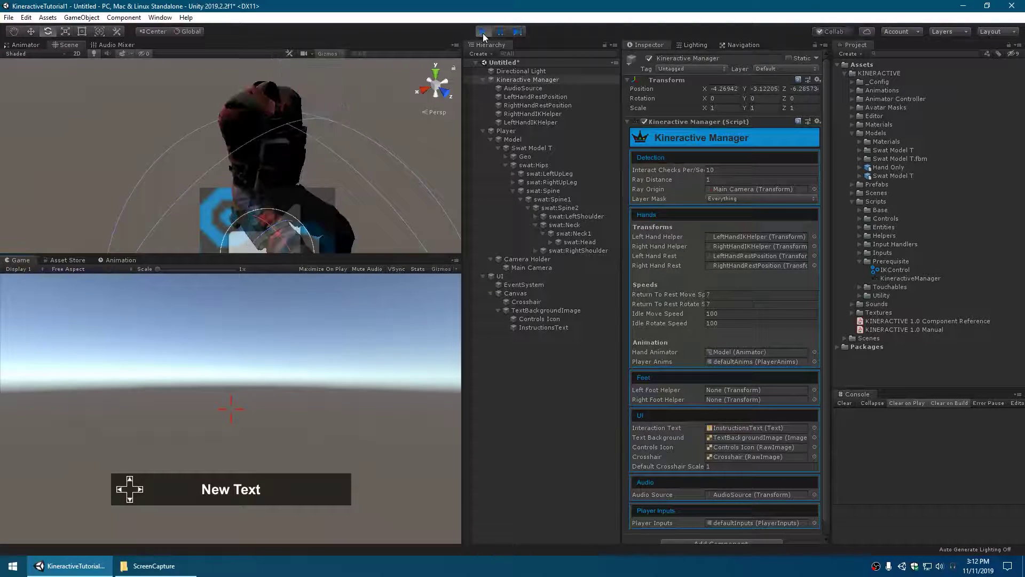
{"action": "right_click_drag", "start_coordinate": [388, 169], "coordinate": [391, 127]}
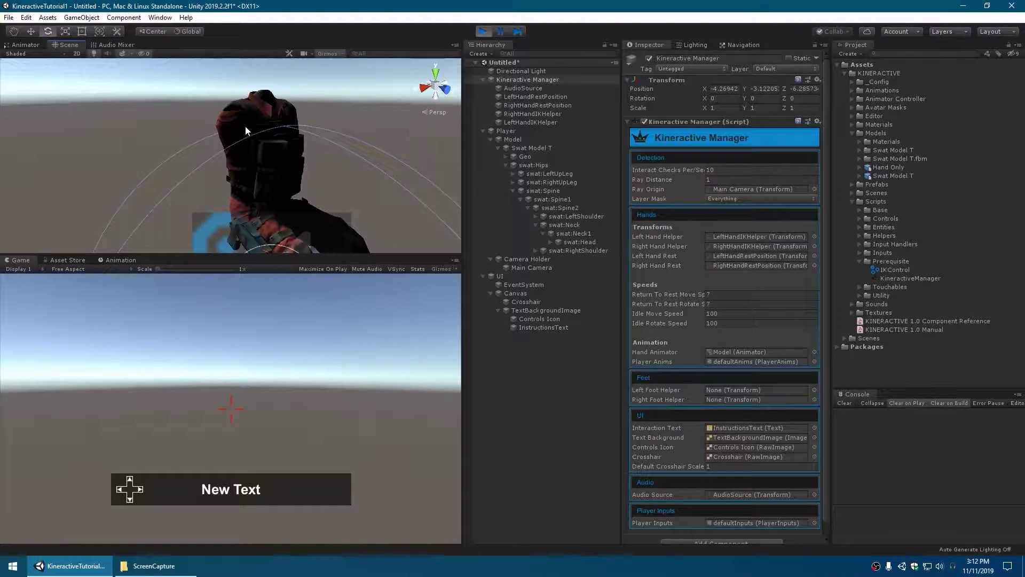
{"action": "left_click", "coordinate": [530, 105]}
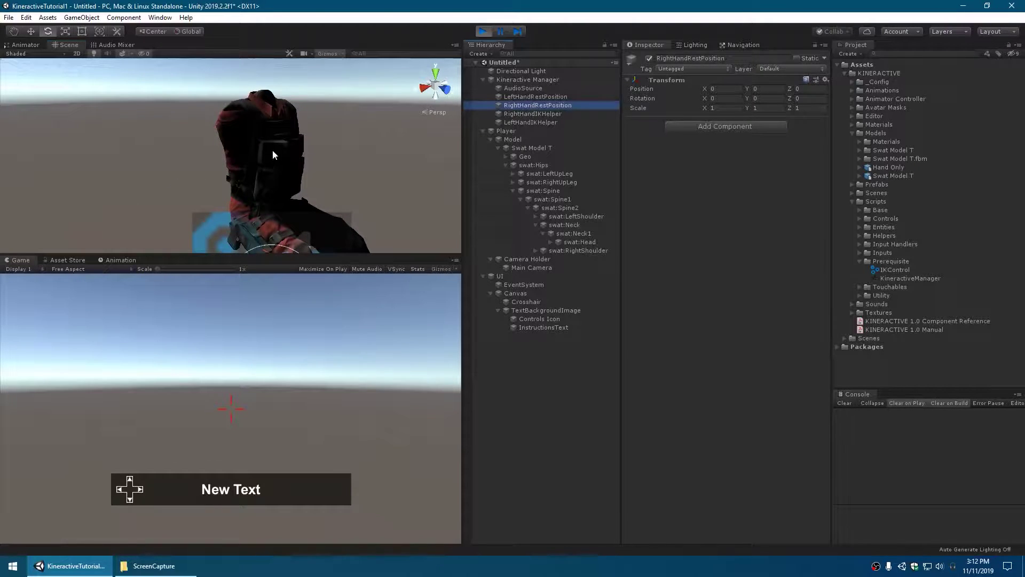
{"action": "left_click_drag", "start_coordinate": [299, 149], "coordinate": [327, 179], "text": "alt"}
{"action": "key", "text": "w"}
{"action": "left_click_drag", "start_coordinate": [260, 216], "coordinate": [178, 210]}
{"action": "key", "text": "e"}
{"action": "key", "text": "w"}
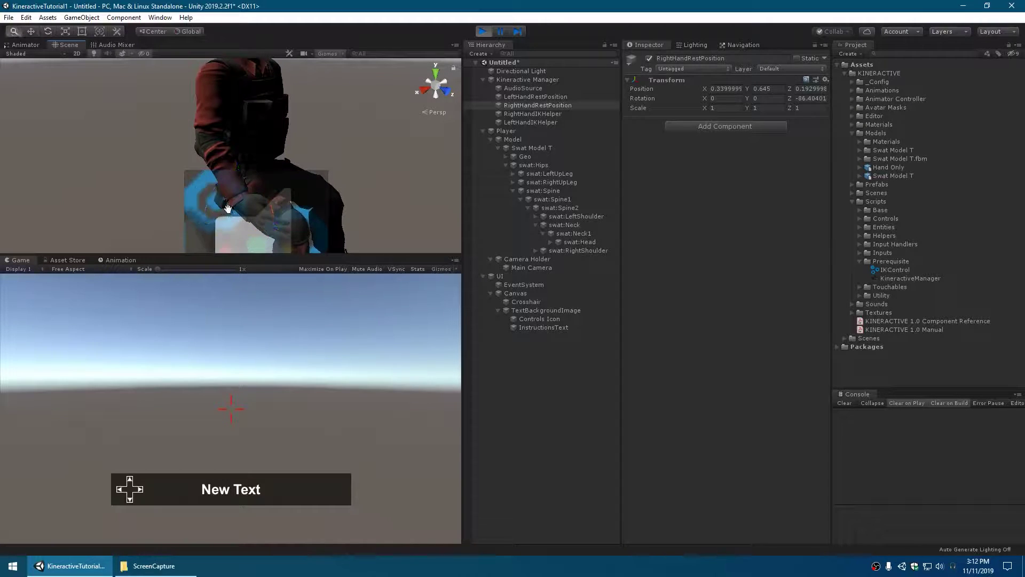
{"action": "left_click_drag", "start_coordinate": [239, 203], "coordinate": [326, 152]}
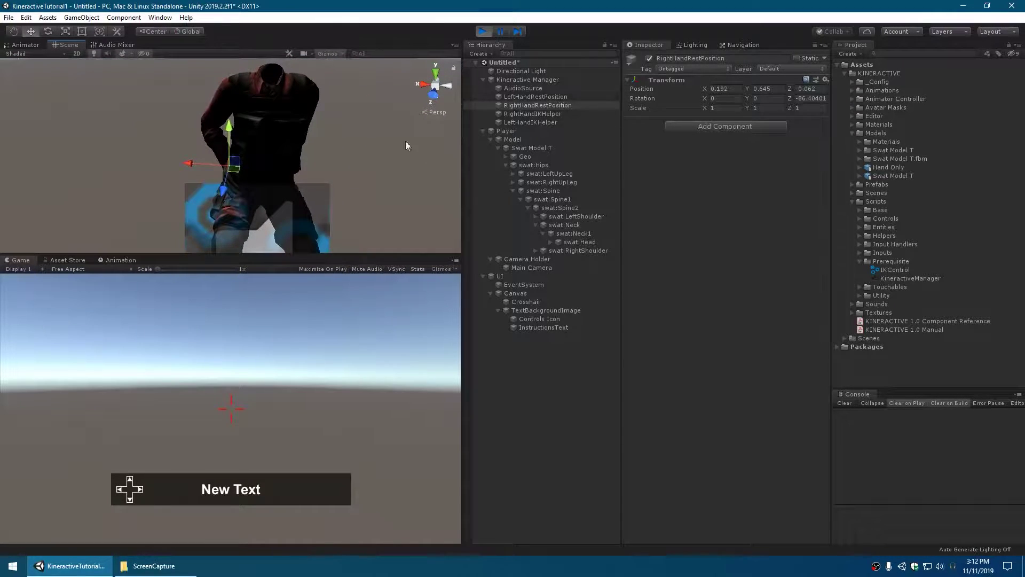
Step: Move LeftHandRestPosition to about X -0.328, Y 0.696, Z 0.112 beside the model's left hip while the scene runs
{"action": "left_click_drag", "start_coordinate": [256, 122], "coordinate": [289, 170], "text": "alt"}
{"action": "left_click", "coordinate": [529, 97]}
{"action": "left_click_drag", "start_coordinate": [446, 141], "coordinate": [347, 153], "text": "alt"}
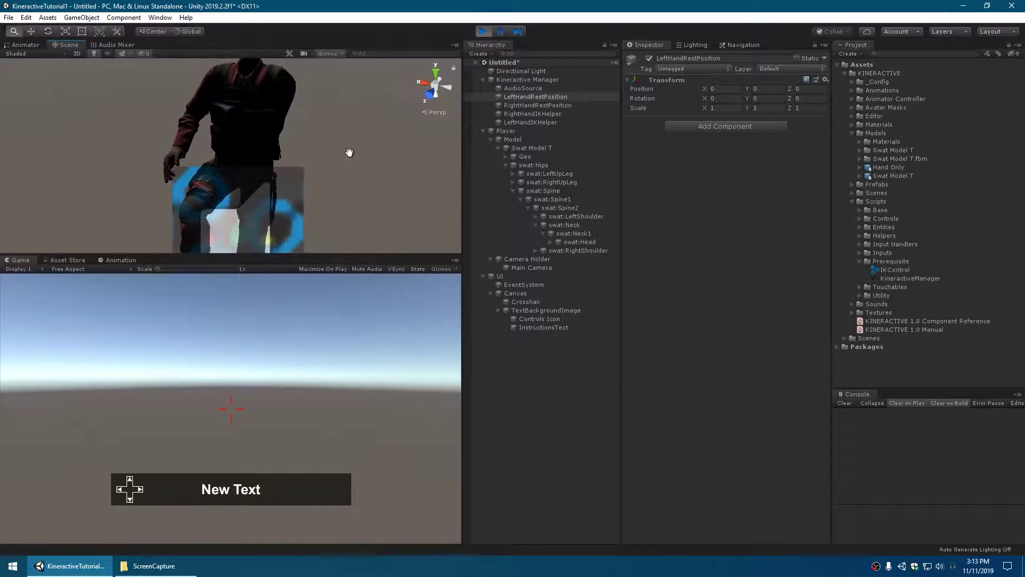
{"action": "left_click_drag", "start_coordinate": [239, 204], "coordinate": [172, 156]}
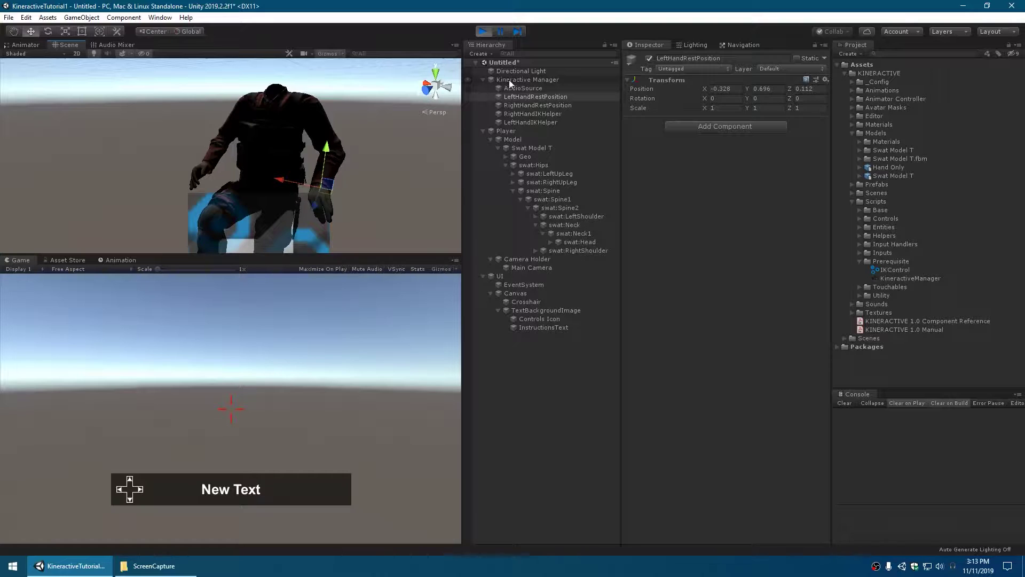
Step: Examine the Player hierarchy, Kineractive Manager's child objects and its component references, and stop the running scene
{"action": "left_click", "coordinate": [482, 131]}
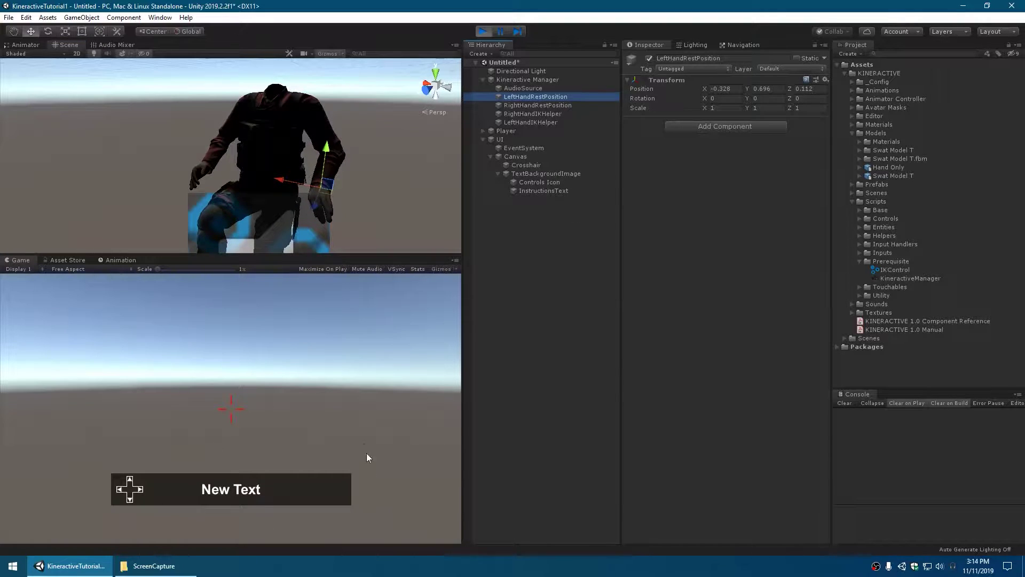
{"action": "left_click", "coordinate": [482, 140]}
{"action": "left_click", "coordinate": [483, 131]}
{"action": "left_click", "coordinate": [508, 148]}
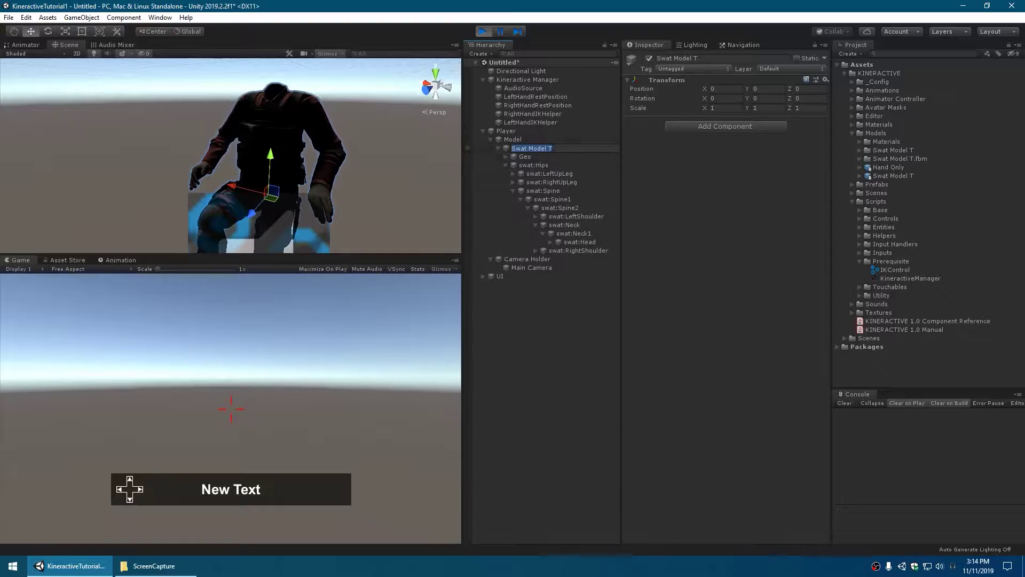
{"action": "left_click", "coordinate": [536, 89]}
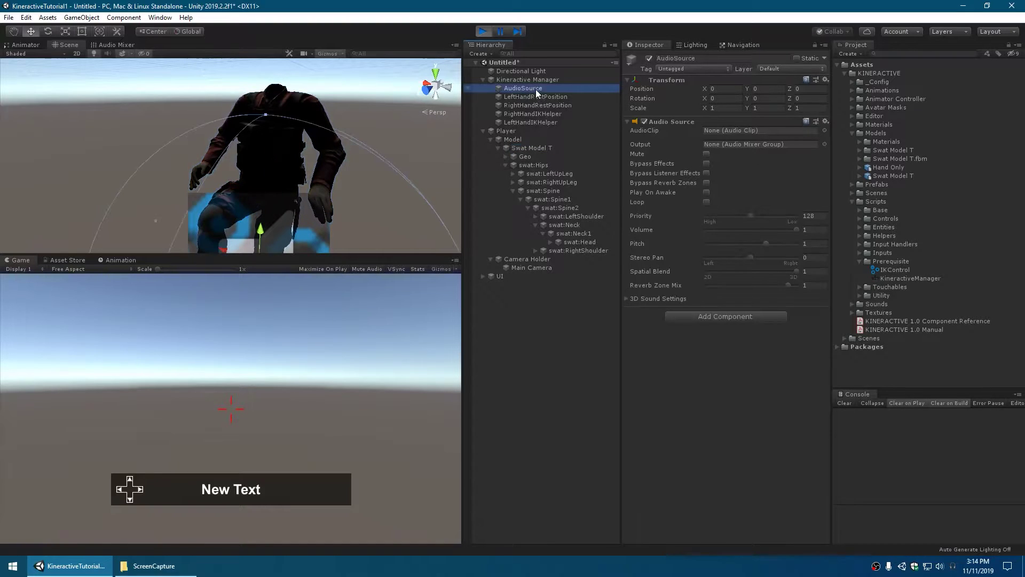
{"action": "left_click", "coordinate": [537, 105]}
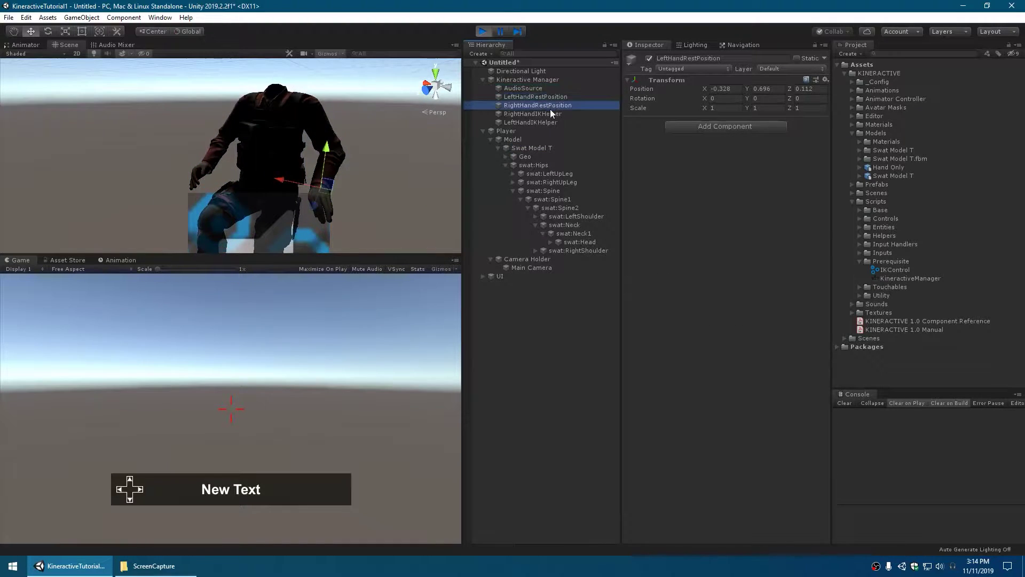
{"action": "left_click", "coordinate": [550, 122]}
{"action": "left_click", "coordinate": [531, 79]}
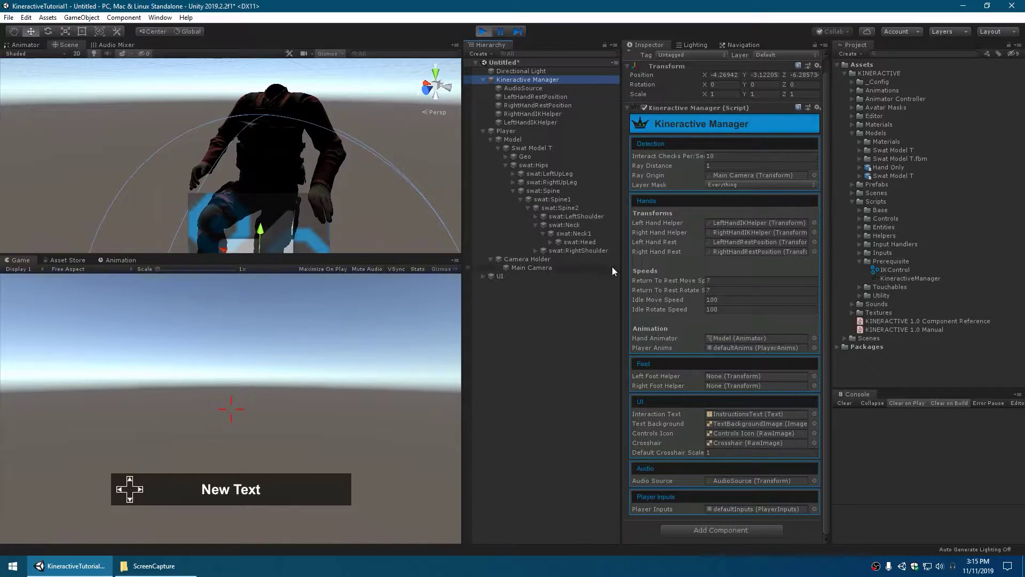
{"action": "key", "text": "ctrl+p"}
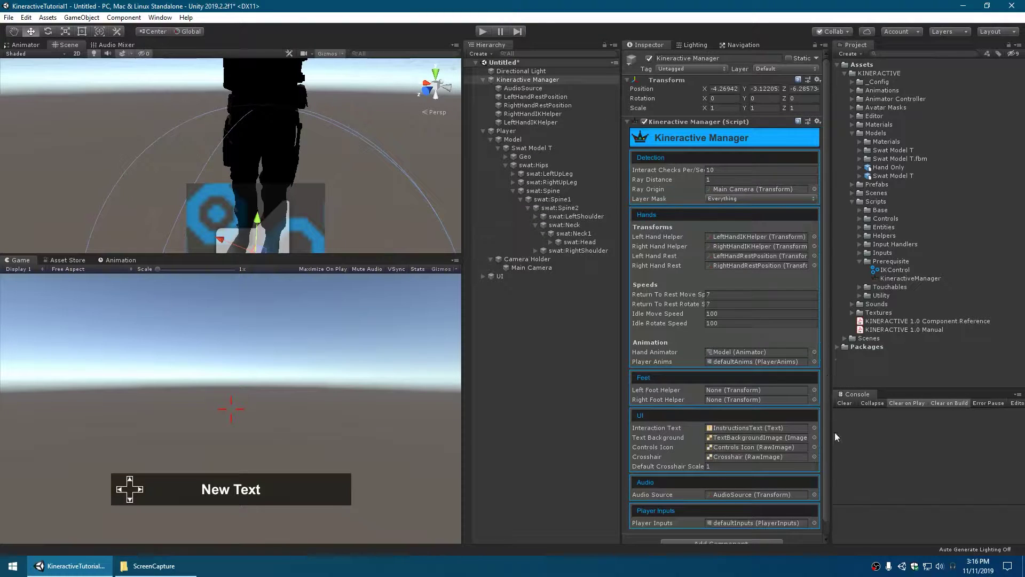